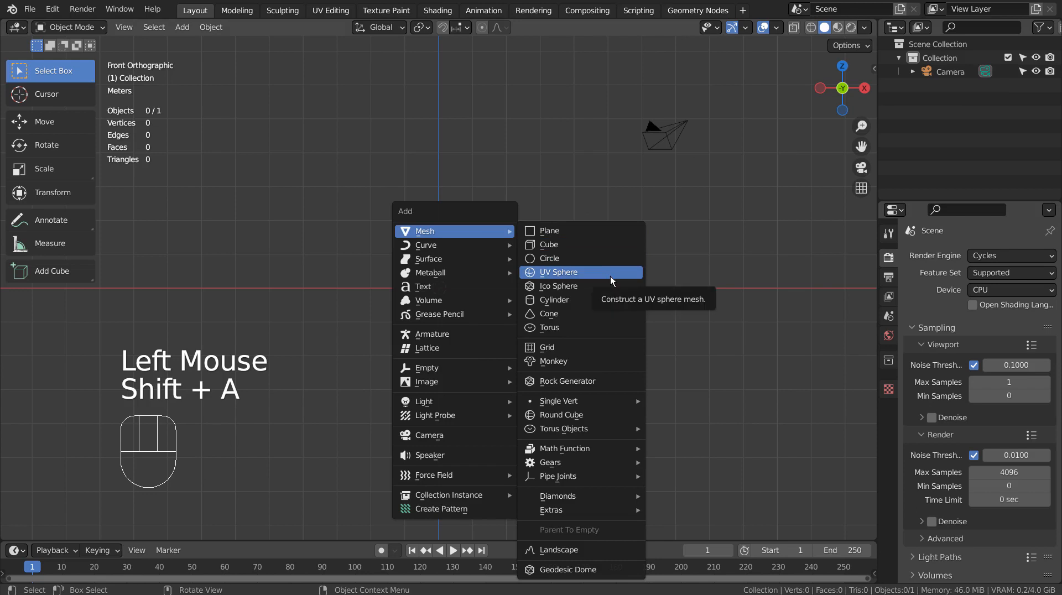
Add a UV sphere at the origin with 12 segments and 12 rings
left_click(609, 277)
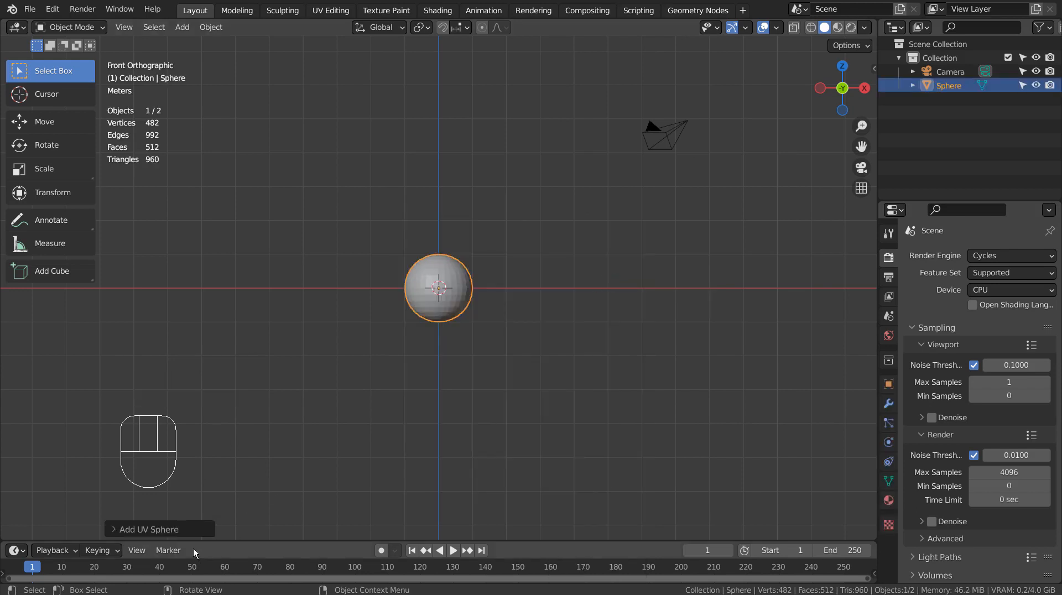
left_click(186, 531)
double_click(239, 379)
type("1")
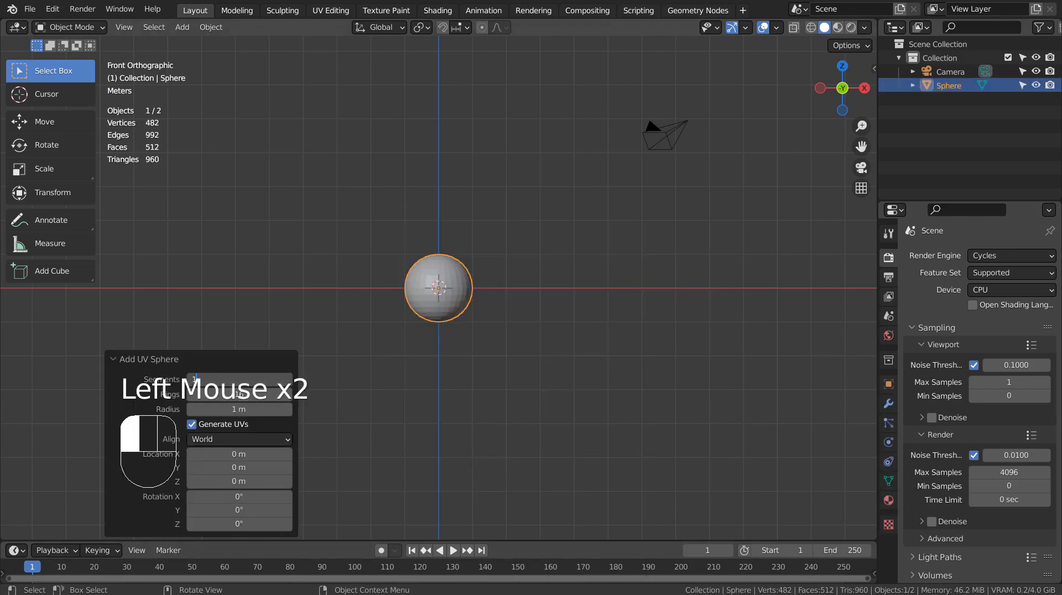
type("2")
key("Tab")
type("12")
key("Return")
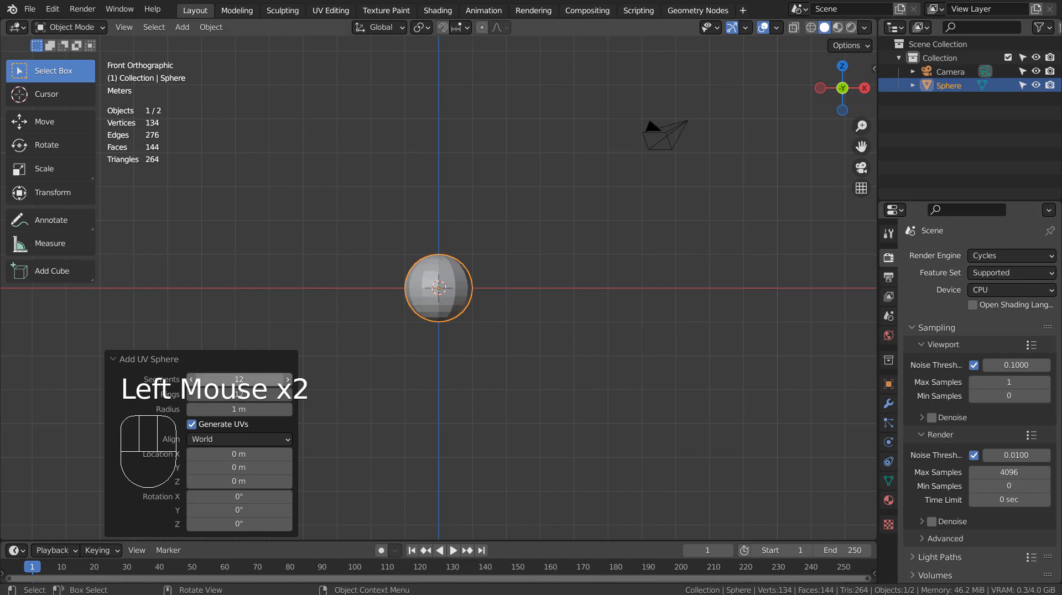
Raise the new sphere's resolution to 16 segments and 16 rings
scroll(473, 307, "up", 5)
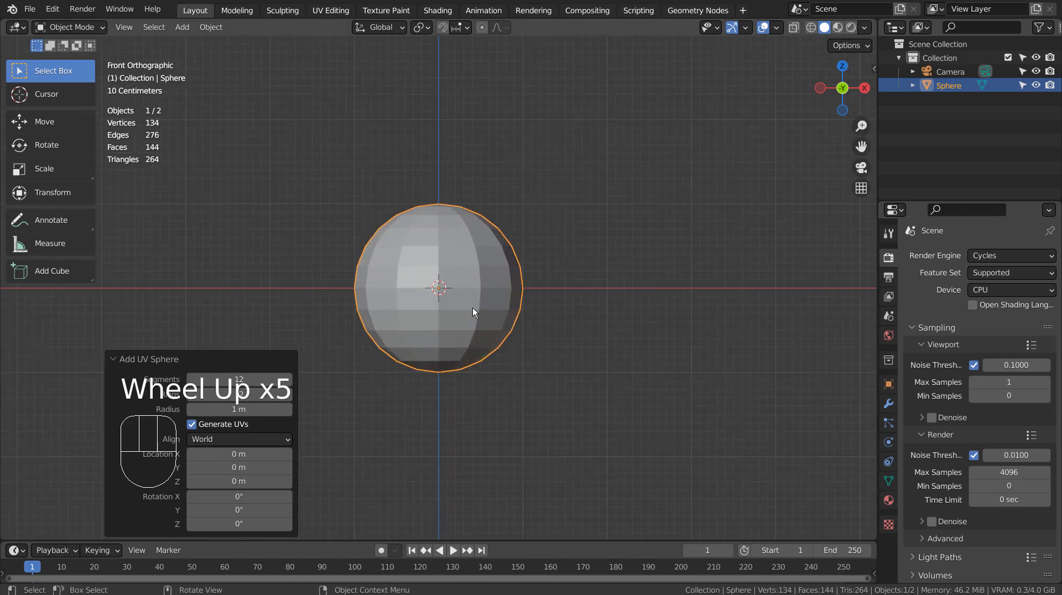
left_click(221, 379)
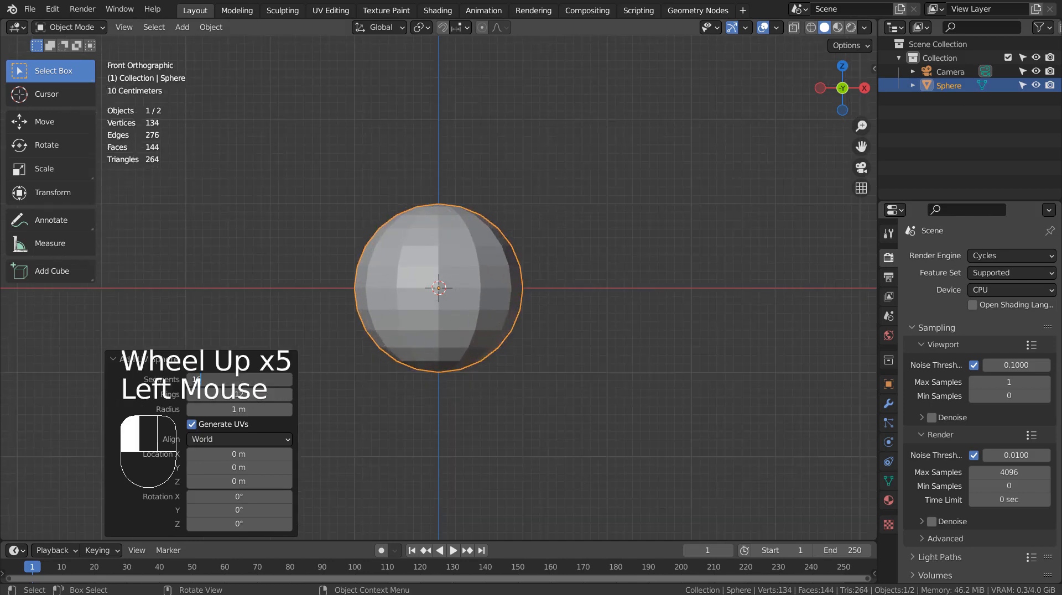
type("16")
key("Return")
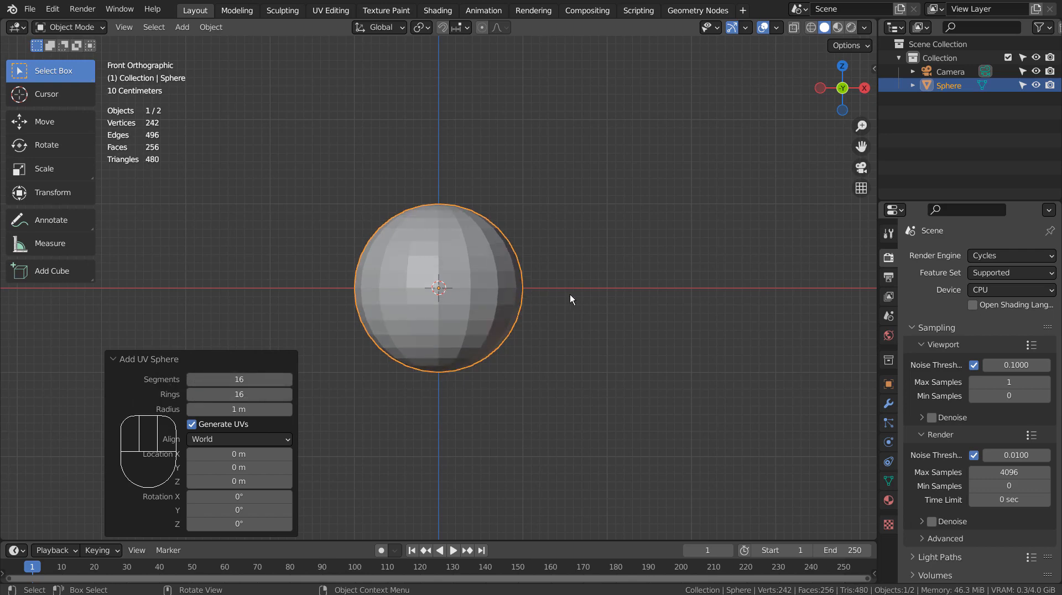
Move the sphere up 1 m along the global Z axis
key("g")
key("z")
key("1")
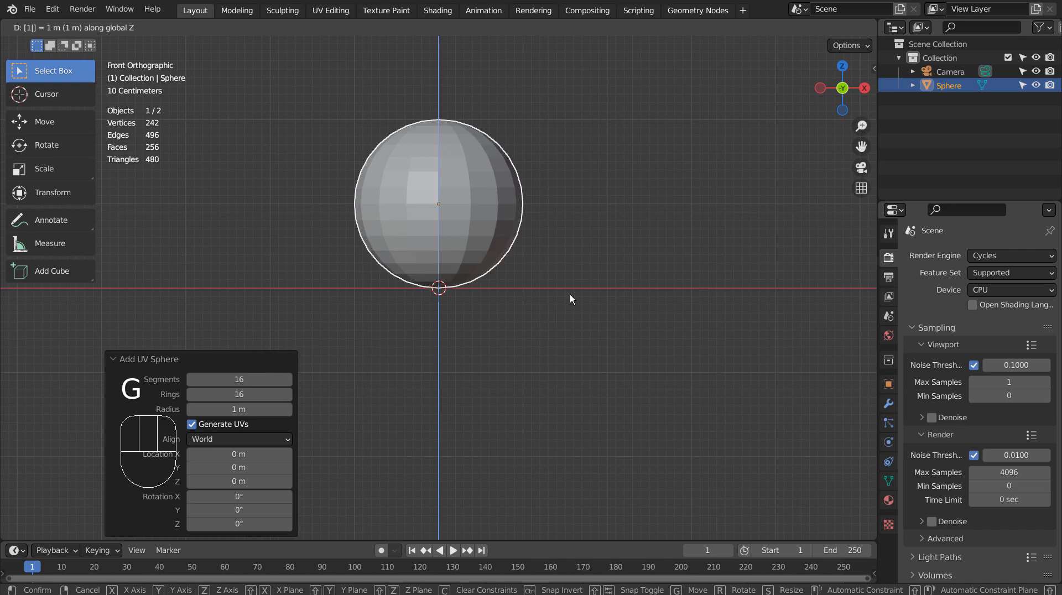
key("Return")
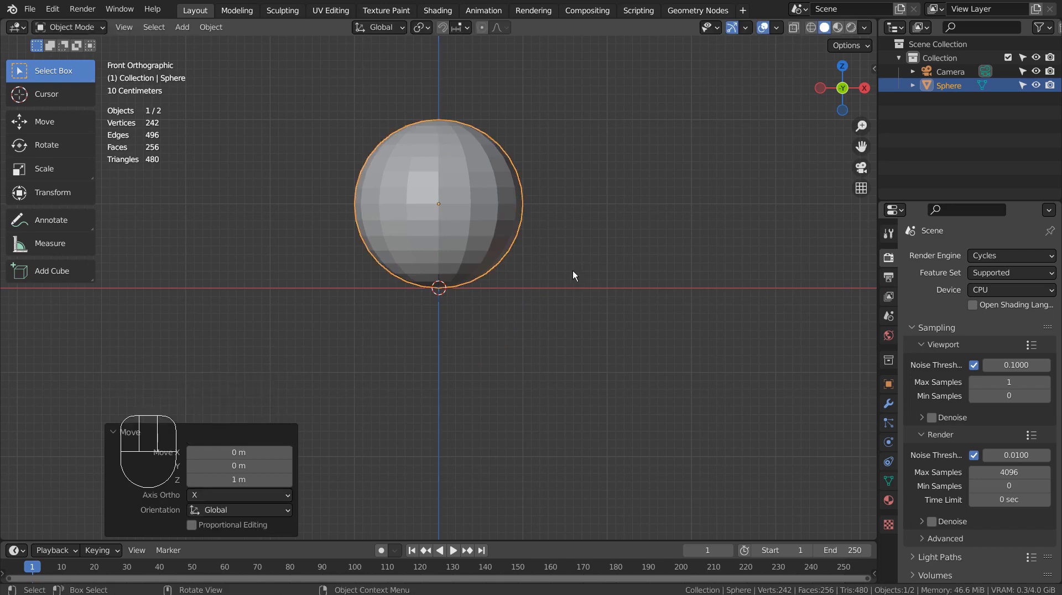
Display the scene in wireframe shading and add a Plain Axes empty at the origin
key("shift+z")
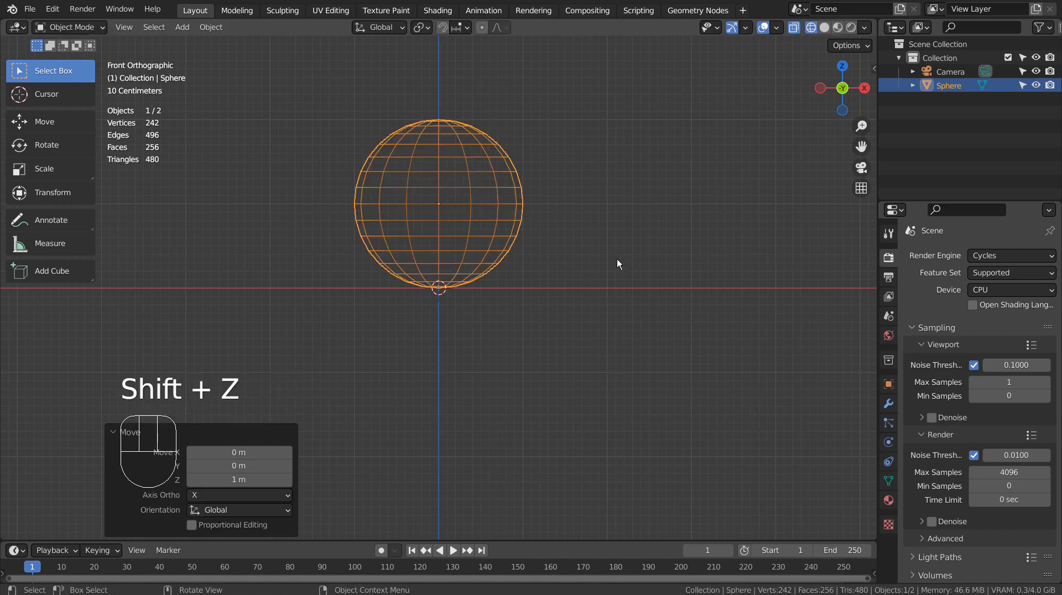
left_click(629, 287)
left_click(481, 264)
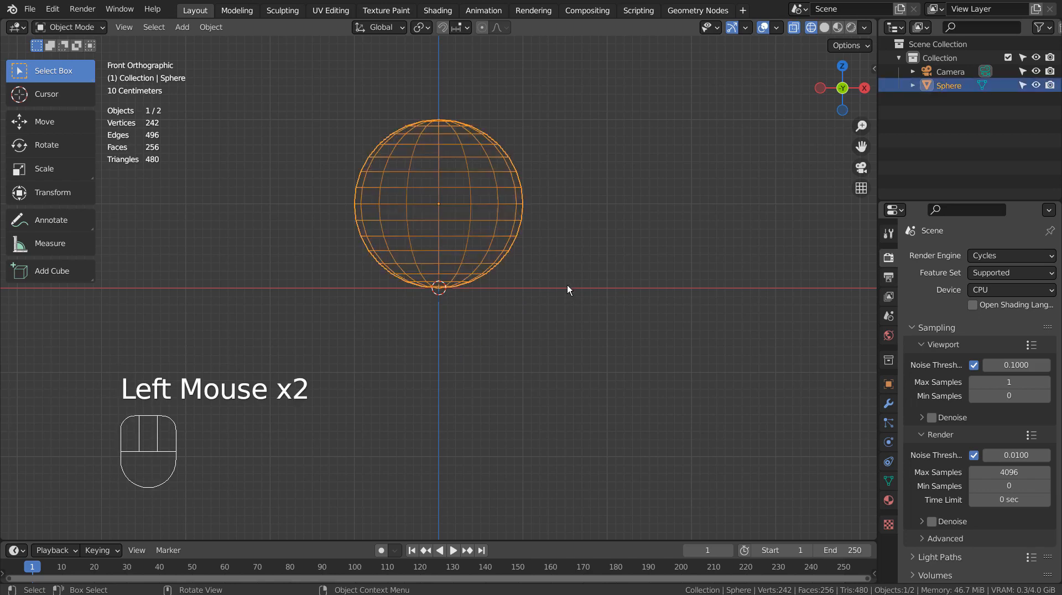
key("shift+a")
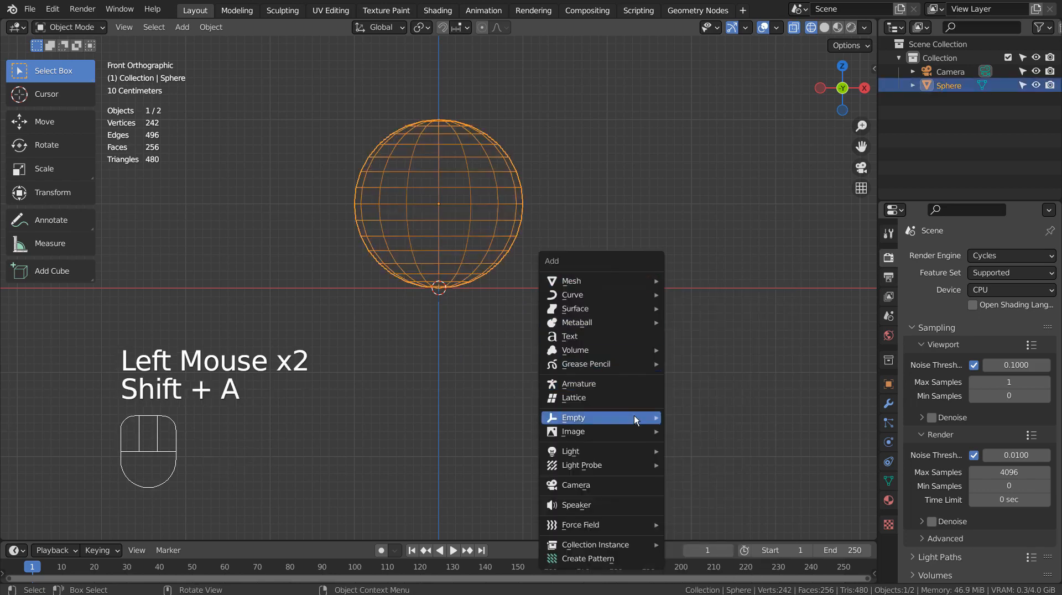
mouse_move(634, 417)
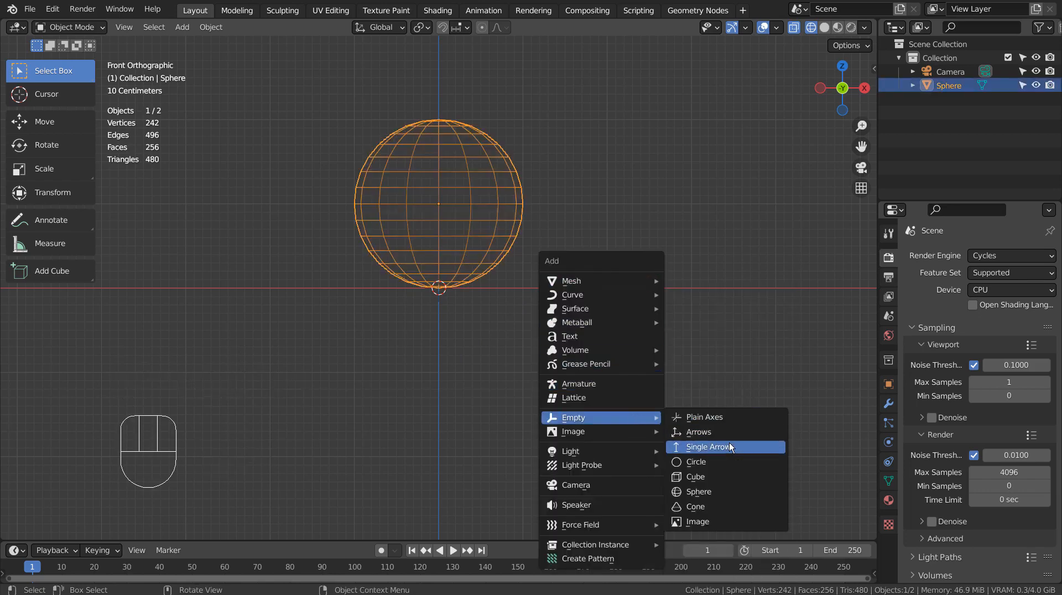
left_click(732, 417)
Give the sphere an Array modifier with Relative Offset disabled
left_click(517, 245)
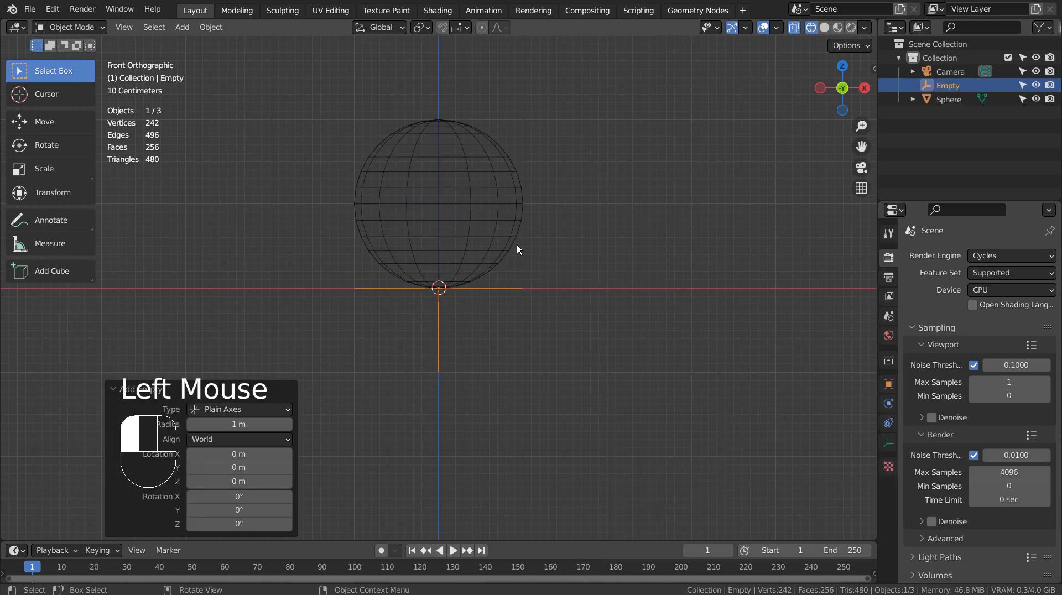
left_click(889, 401)
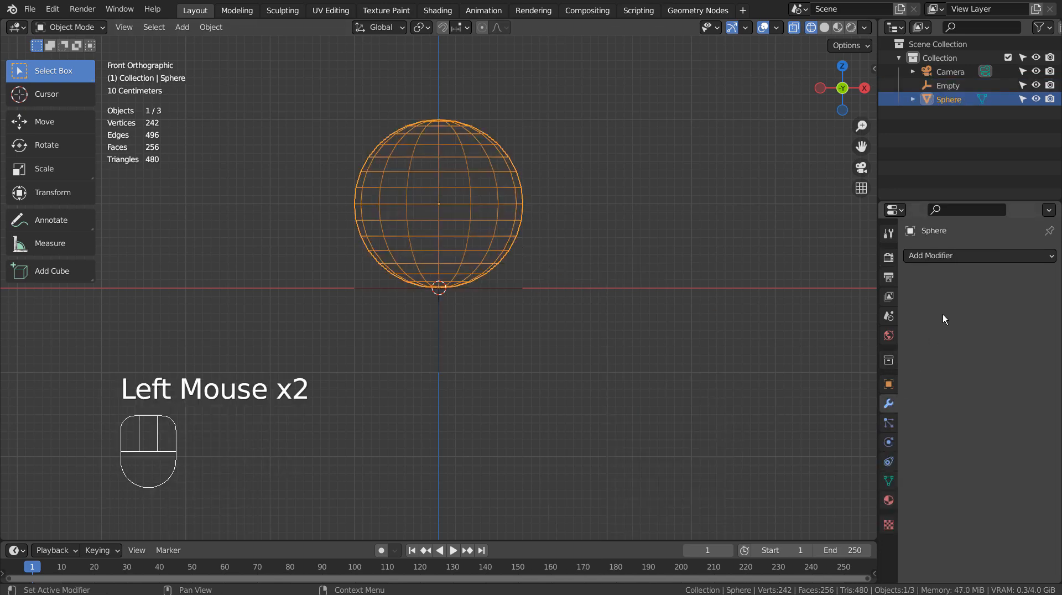
left_click(971, 257)
left_click(771, 294)
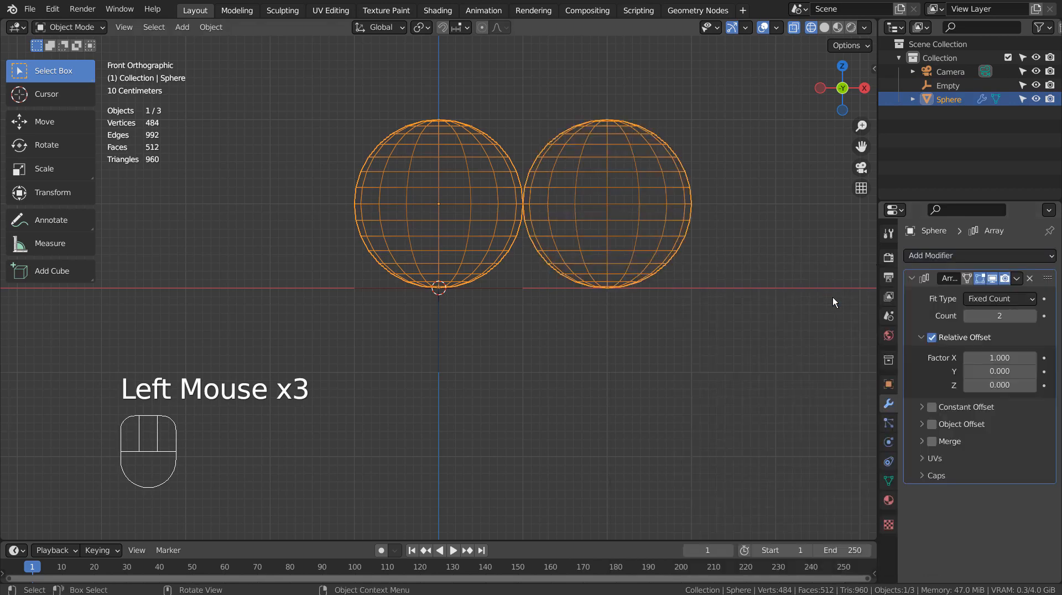
left_click(932, 338)
left_click(922, 338)
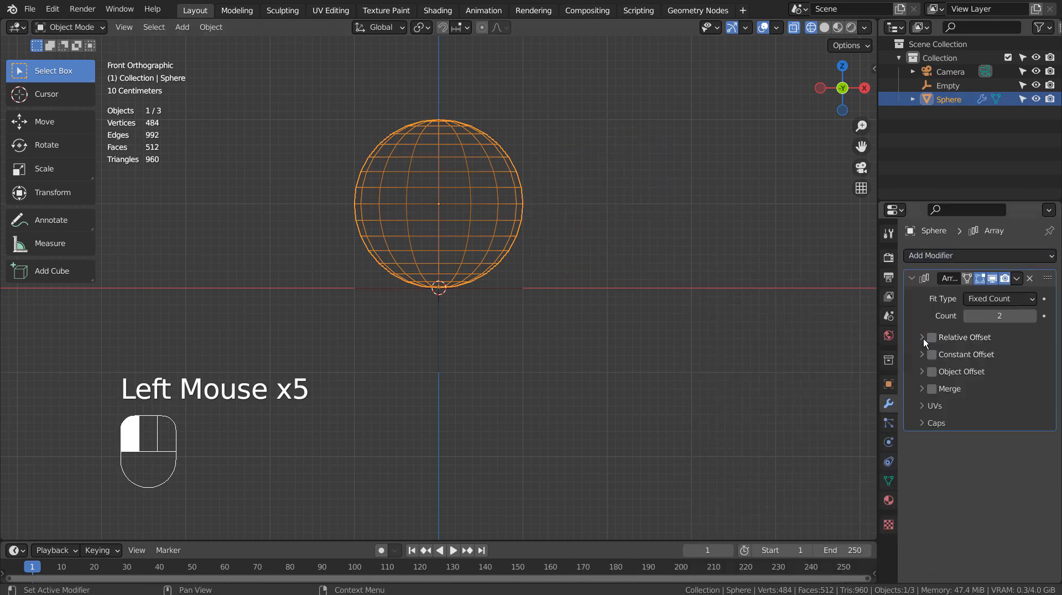
Enable the array's Object Offset with Empty as the object, and apply all transforms to the sphere
left_click(931, 372)
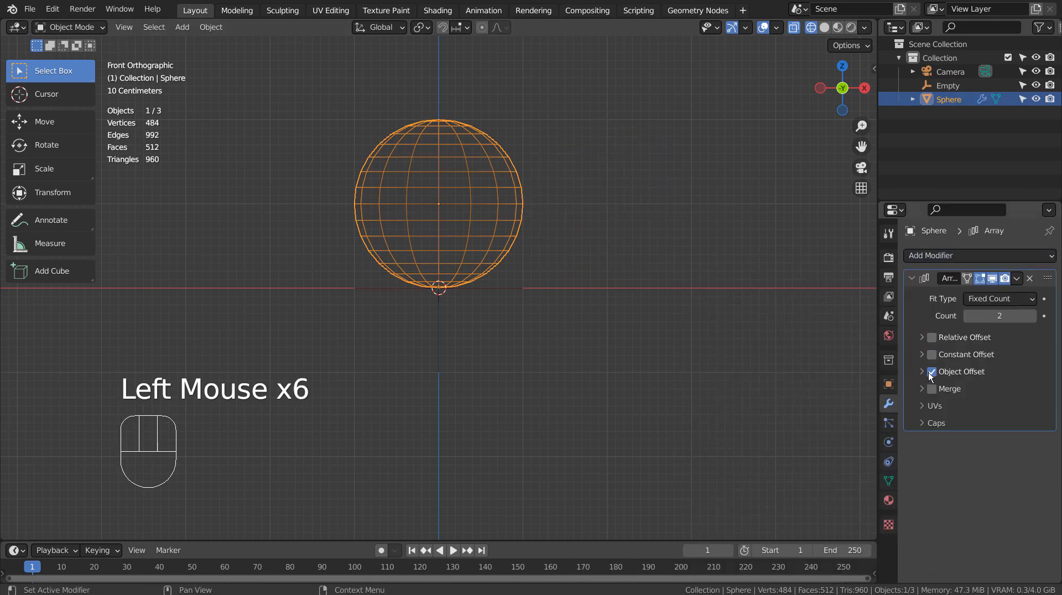
left_click(922, 372)
left_click(969, 394)
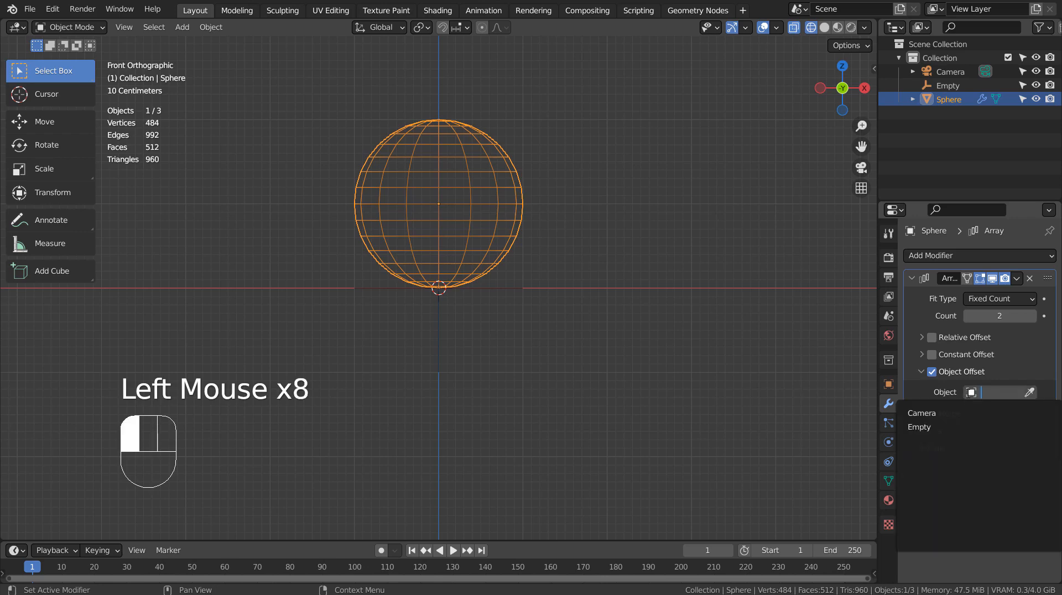
left_click(941, 426)
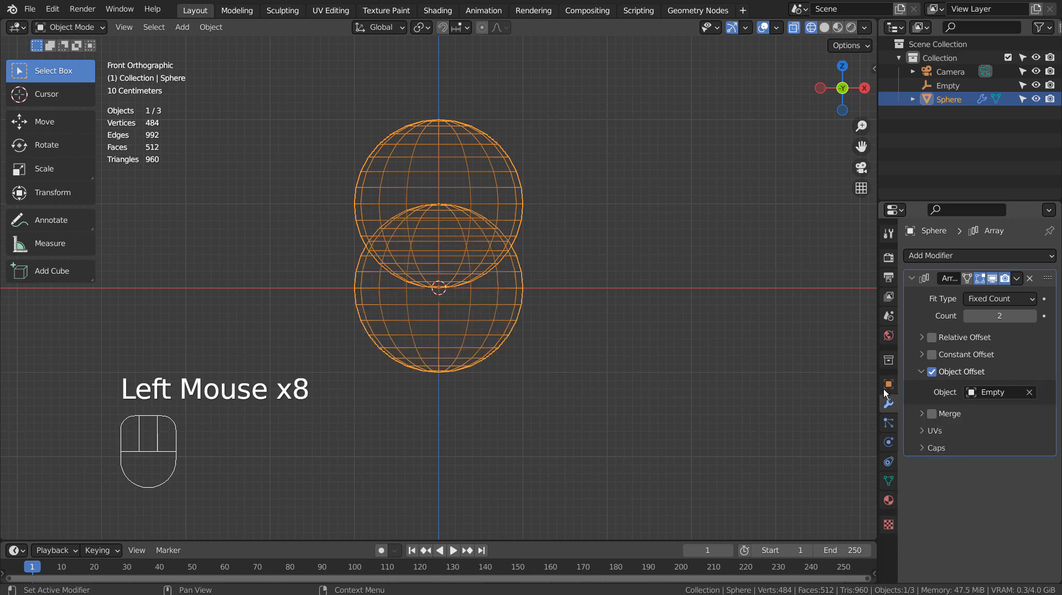
key("ctrl+a")
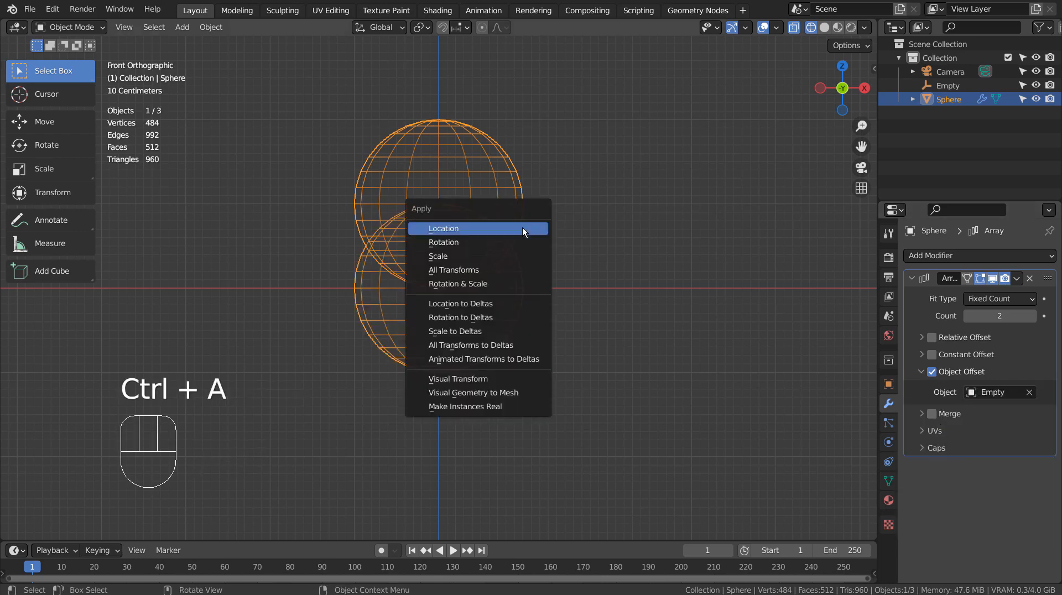
left_click(525, 263)
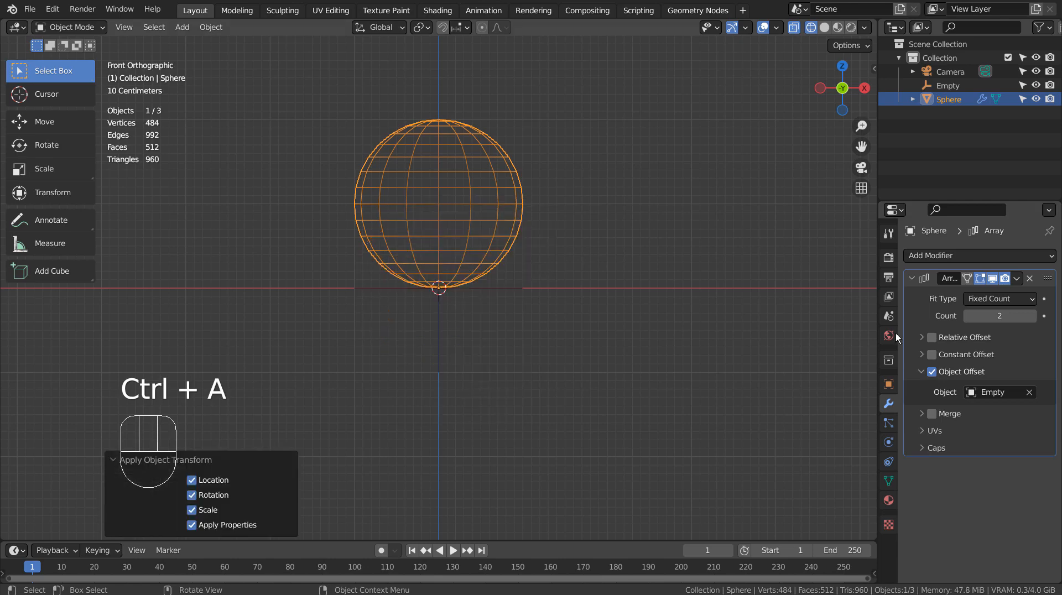
Set the Empty's Y rotation to 20°
left_click(948, 86)
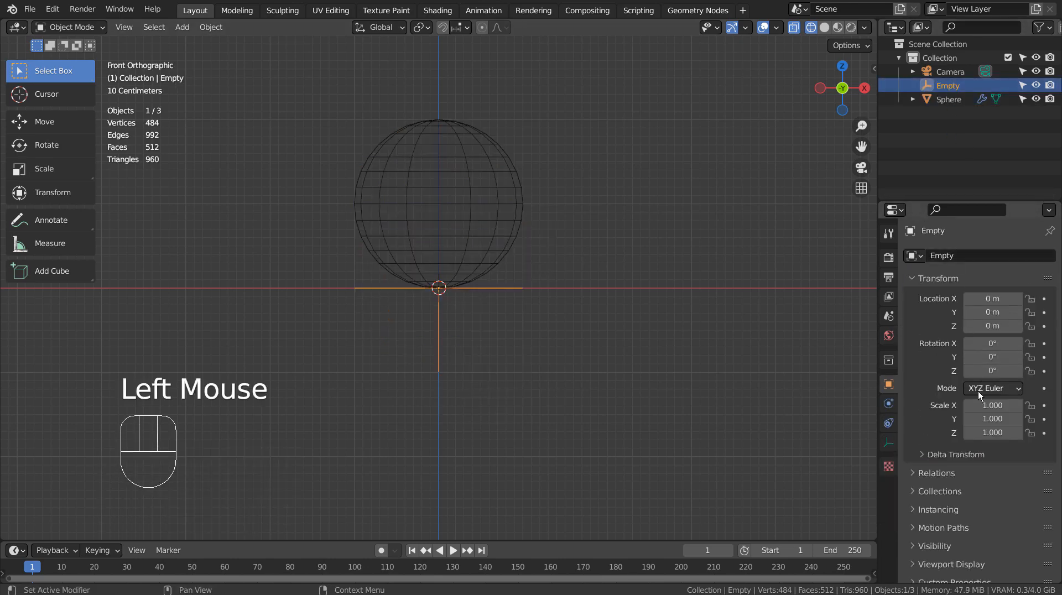
mouse_move(980, 361)
left_mouse_down()
mouse_move(1000, 361)
mouse_move(967, 360)
left_mouse_up()
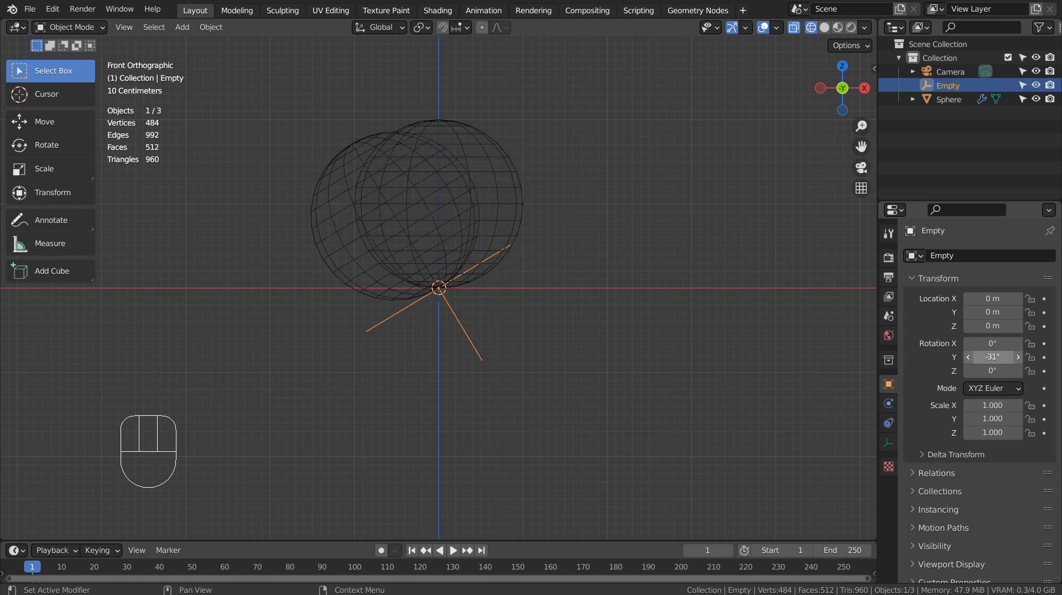
left_click(988, 357)
type("20")
key("Return")
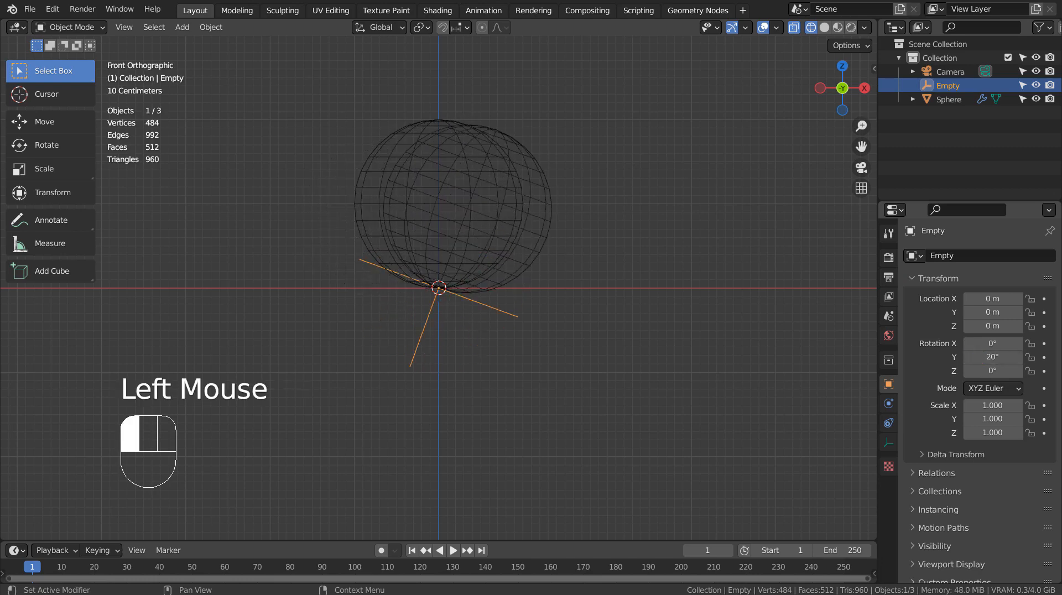
Set the count of the sphere's Array modifier to 18
left_click(451, 194)
left_click(990, 316)
type("1")
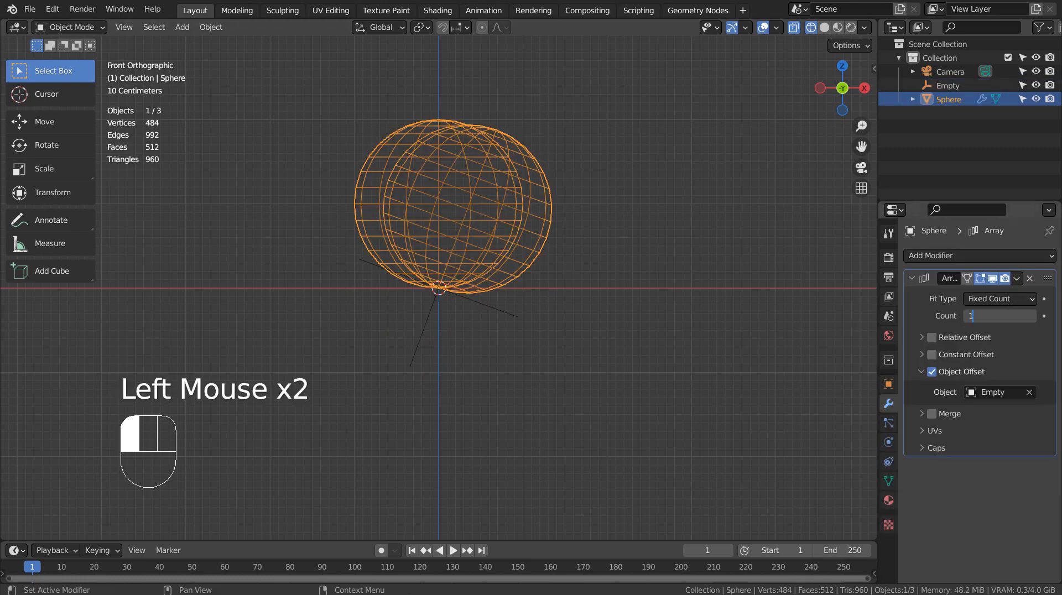
type("8")
key("Return")
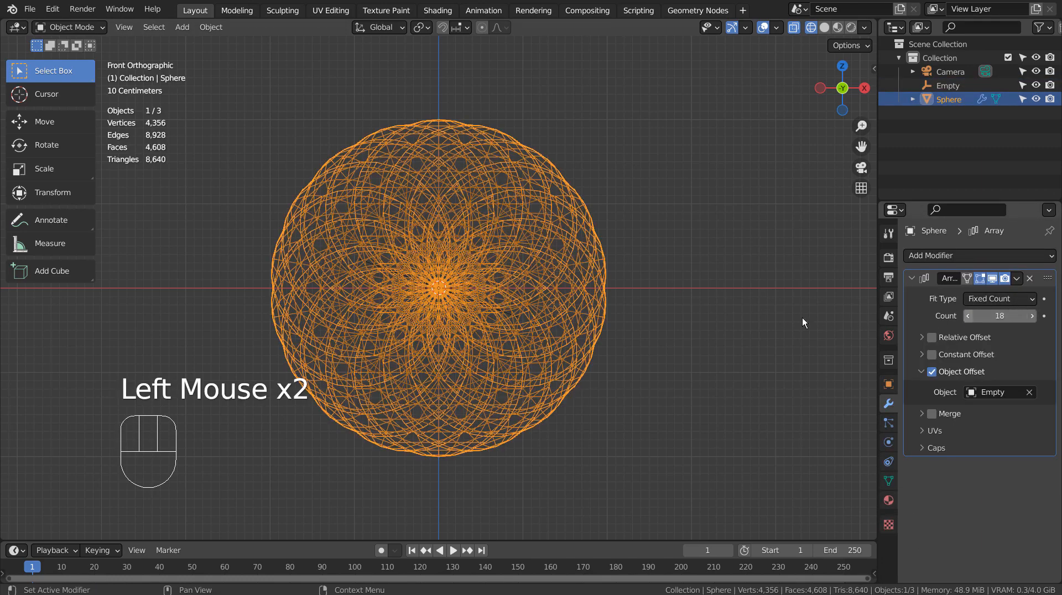
Examine the arrayed sphere's wireframe pattern closely at its centre and from other angles, returning to the front view
scroll(462, 316, "up", 6)
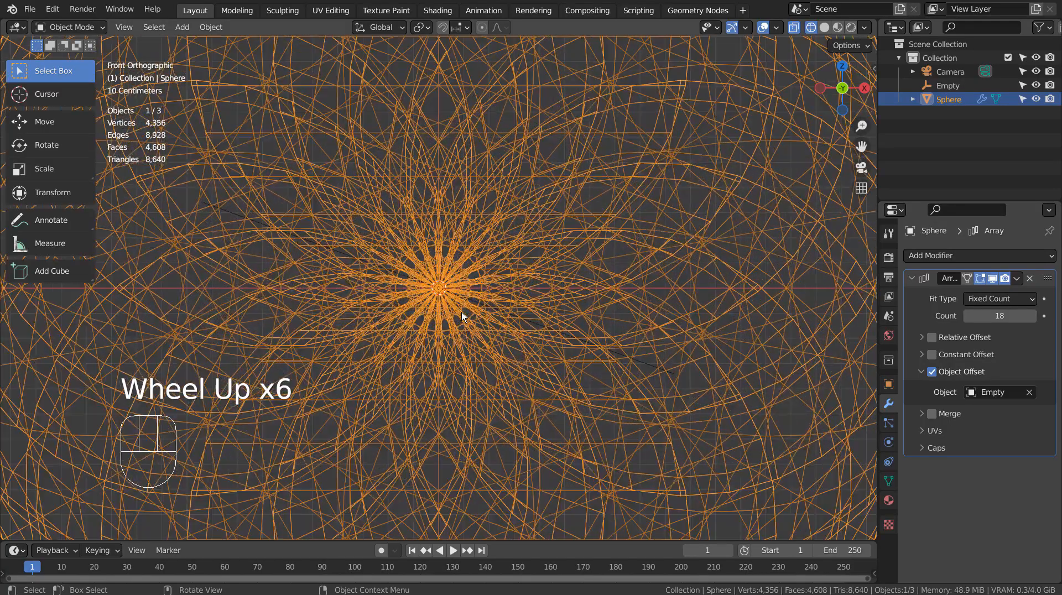
scroll(462, 316, "down", 1)
scroll(462, 313, "down", 4)
scroll(462, 313, "up", 7)
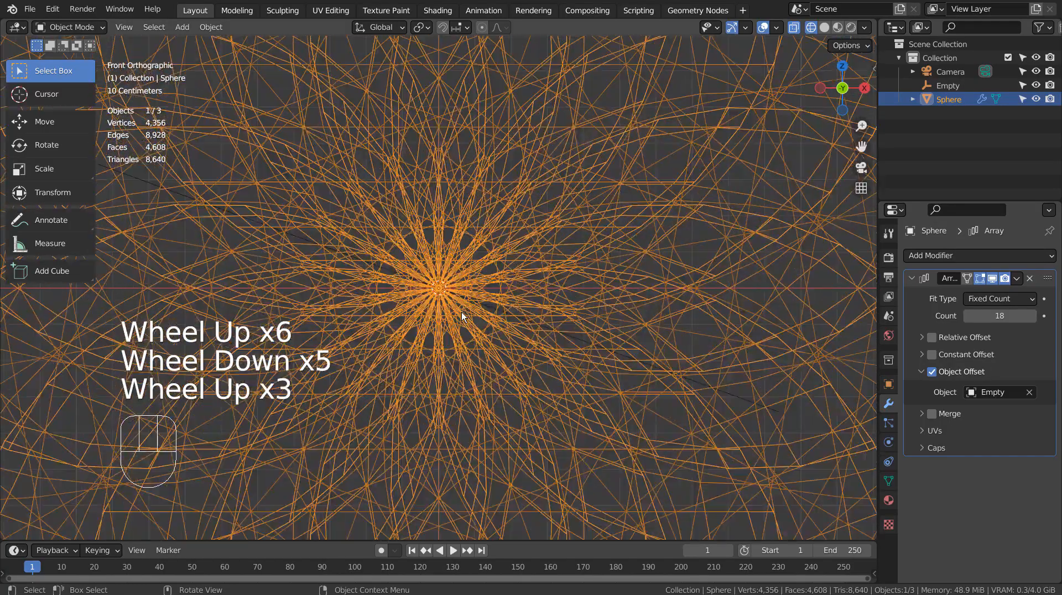
scroll(461, 312, "up", 6)
scroll(462, 312, "down", 7)
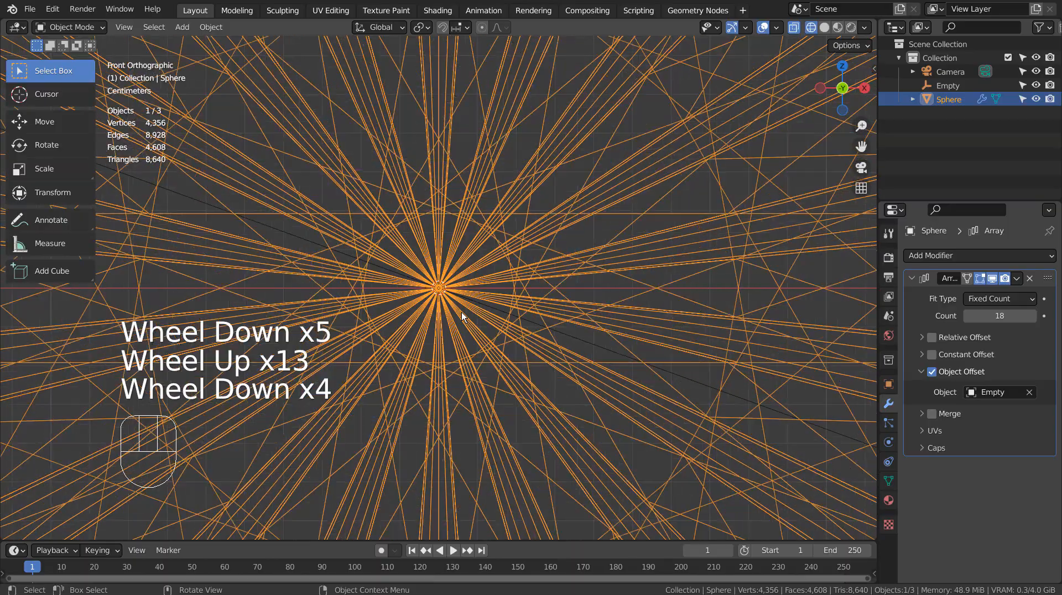
scroll(461, 312, "down", 8)
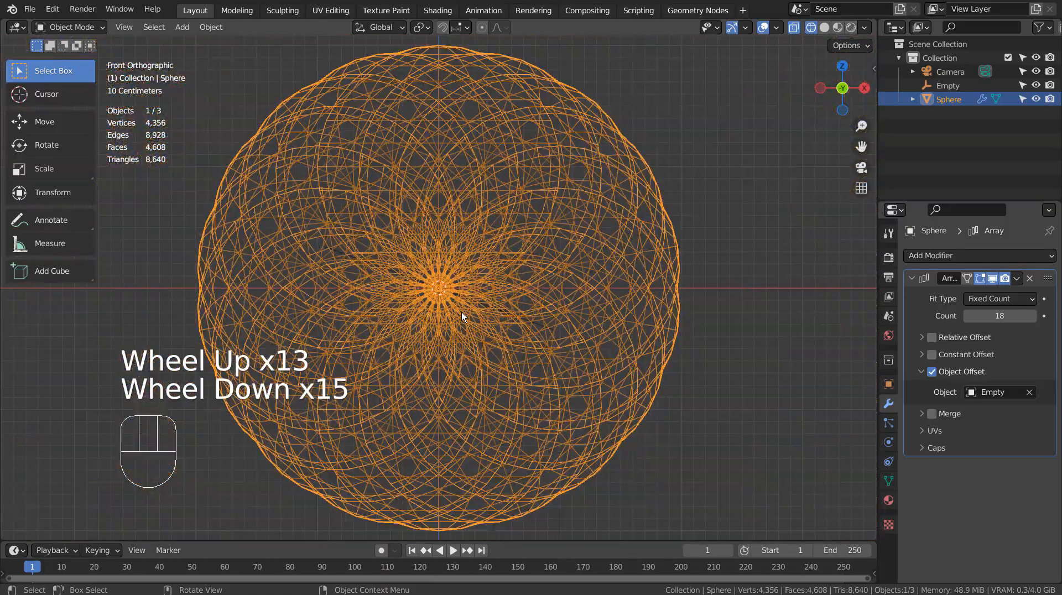
left_click(735, 304)
middle_click_drag(755, 397, 566, 414)
left_click(519, 413)
middle_click_drag(661, 457, 803, 434)
key("KP_1")
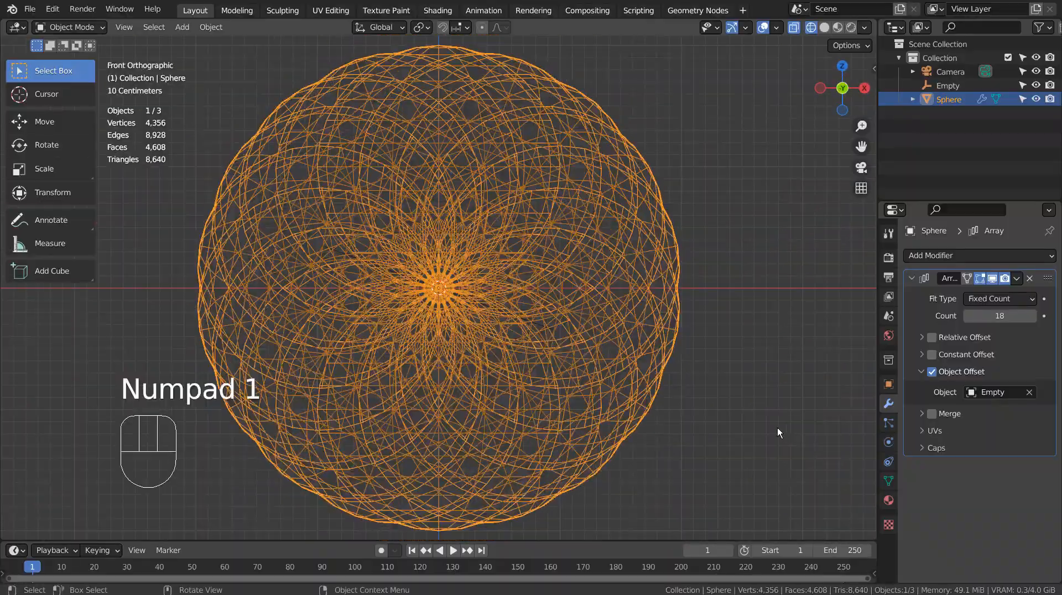
scroll(778, 427, "up", 4)
scroll(769, 427, "down", 3)
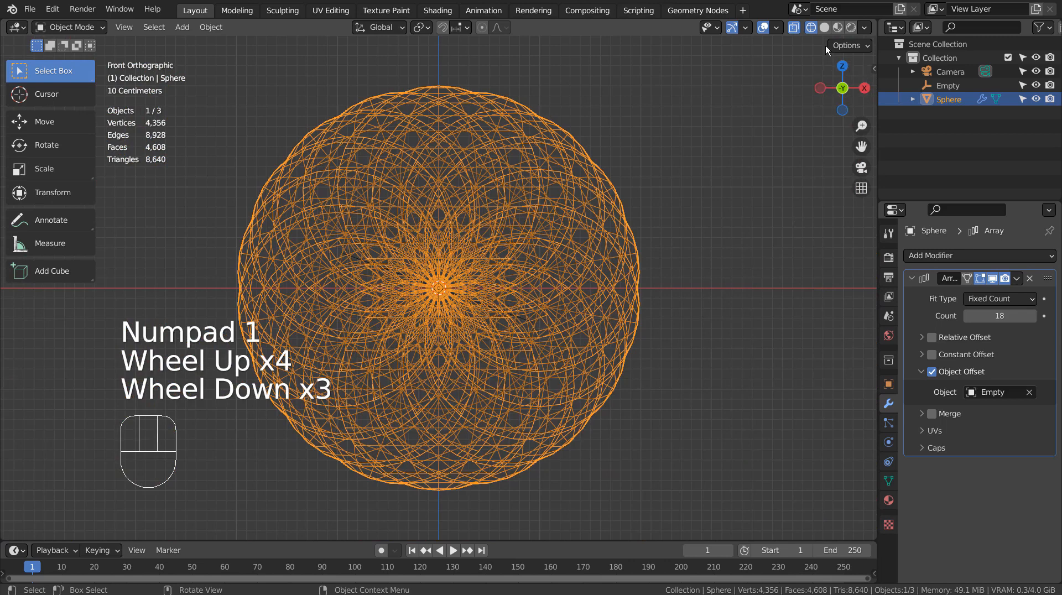
Show the scene in Material Preview shading and add a Wireframe modifier to the arrayed sphere
left_click(837, 27)
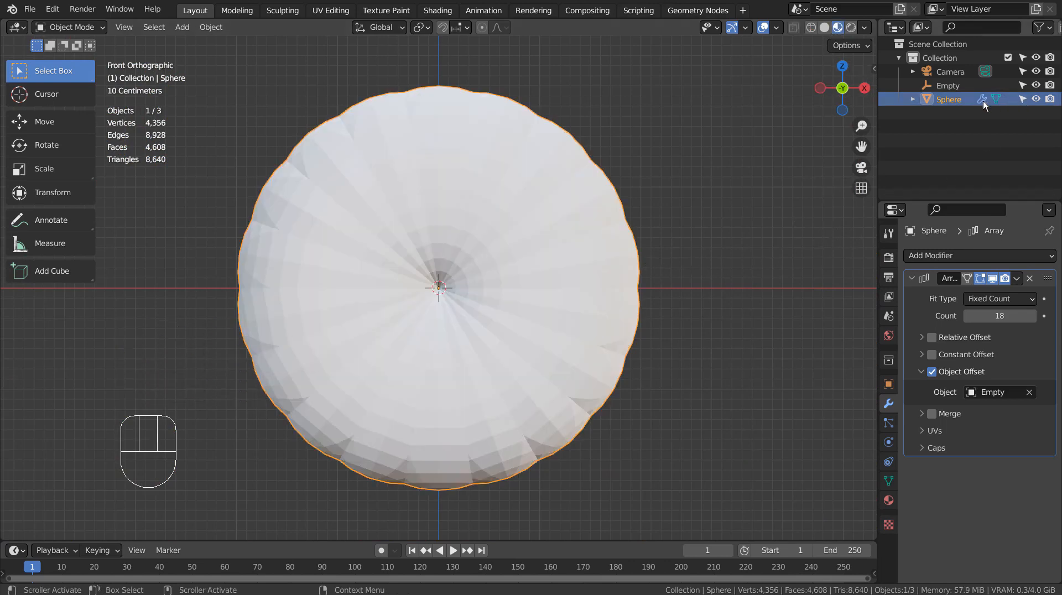
left_click(951, 255)
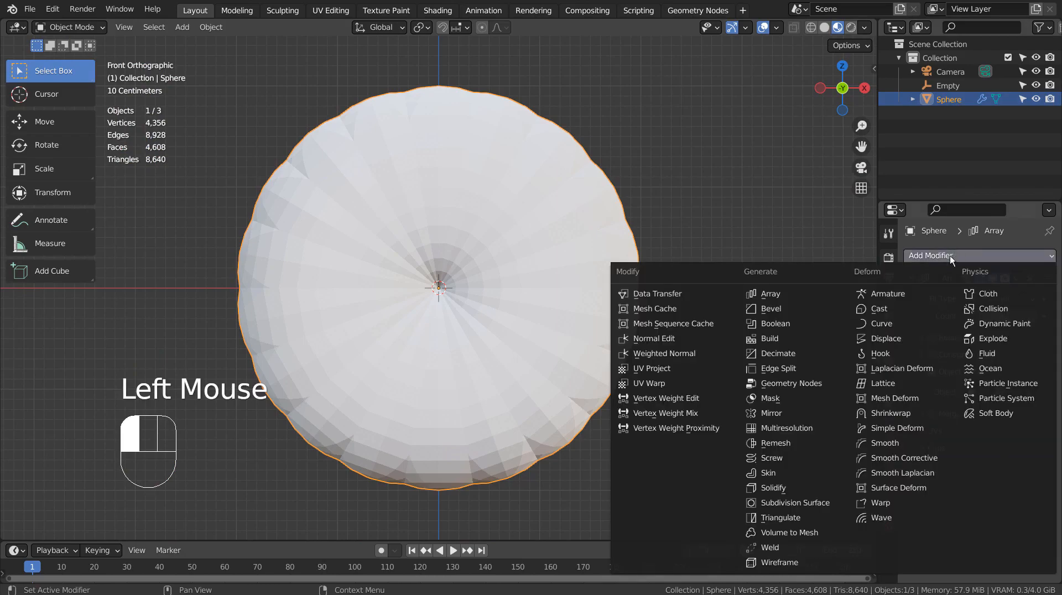
left_click(794, 563)
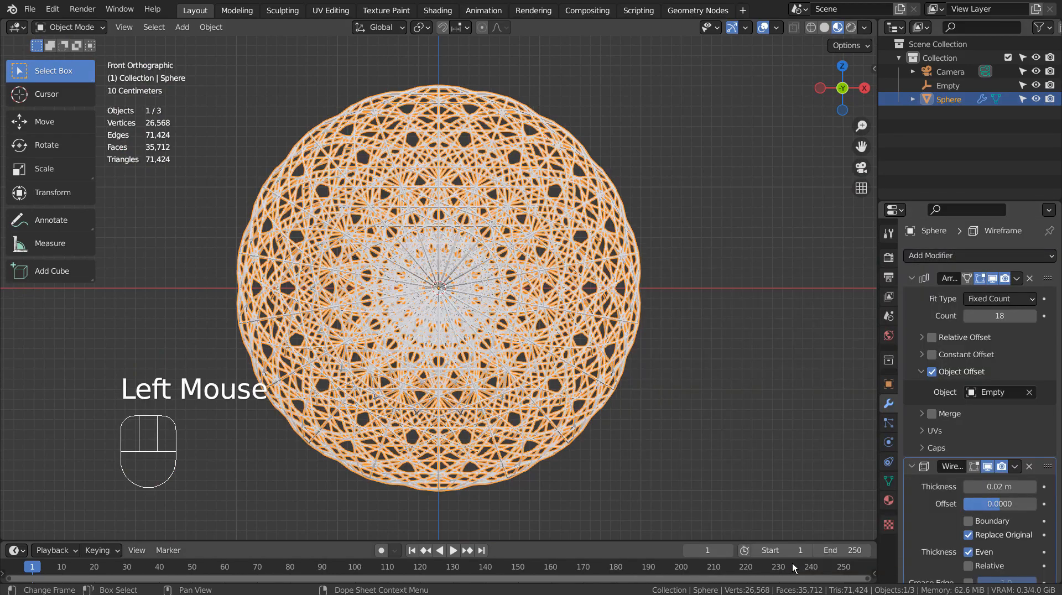
Deselect the wireframe lattice and examine its struts up close around the centre
left_click(743, 405)
scroll(733, 417, "up", 4)
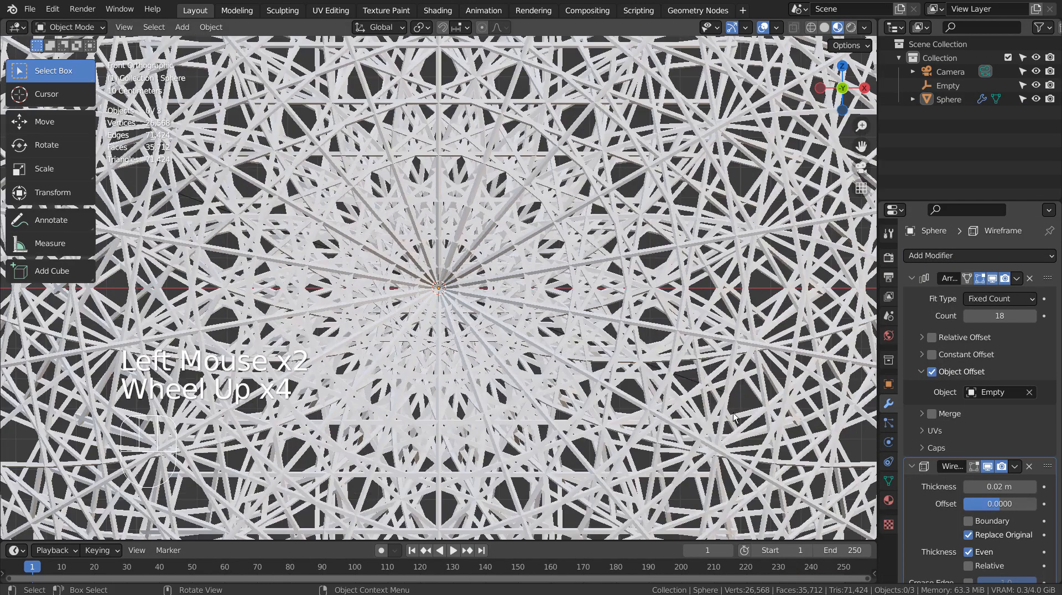
middle_click_drag(734, 417, 753, 271)
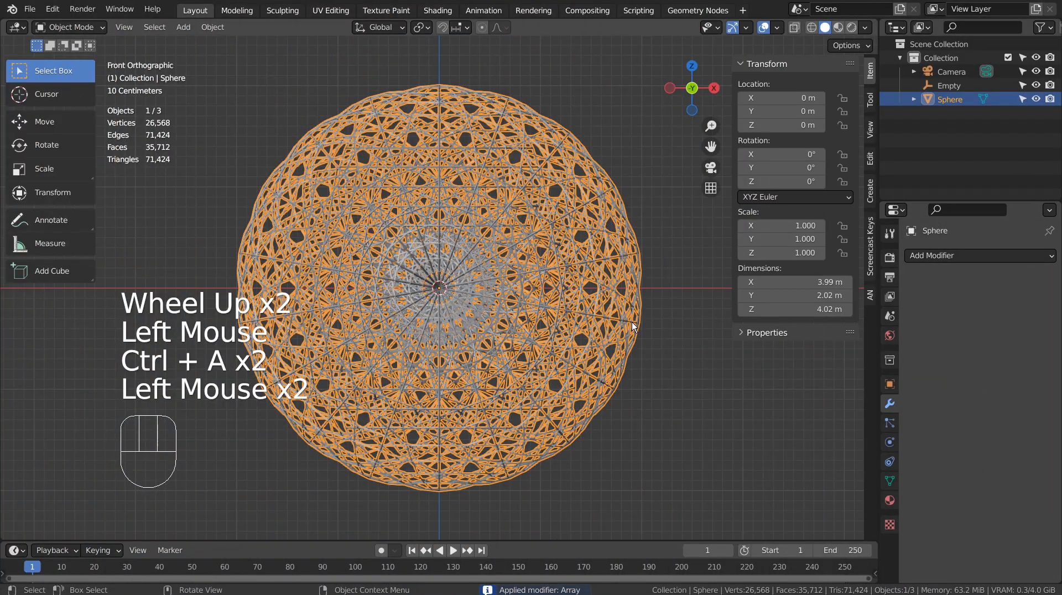
Lay the sphere lattice flat by rotating it to -90° on X, and raise it 1 m along global Z
key("KP_3")
key("r")
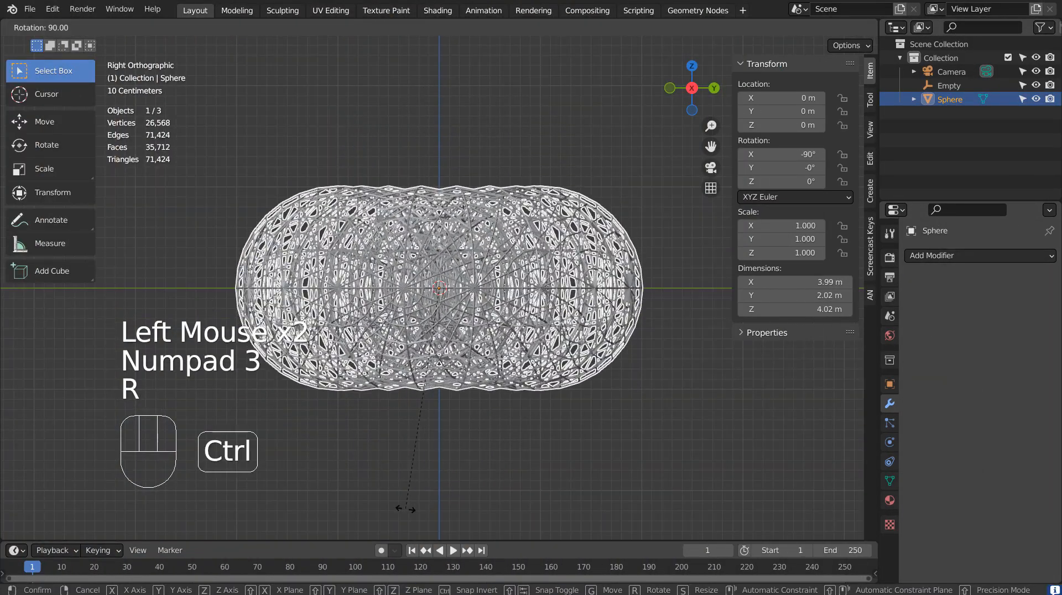
left_click(388, 511)
key("g")
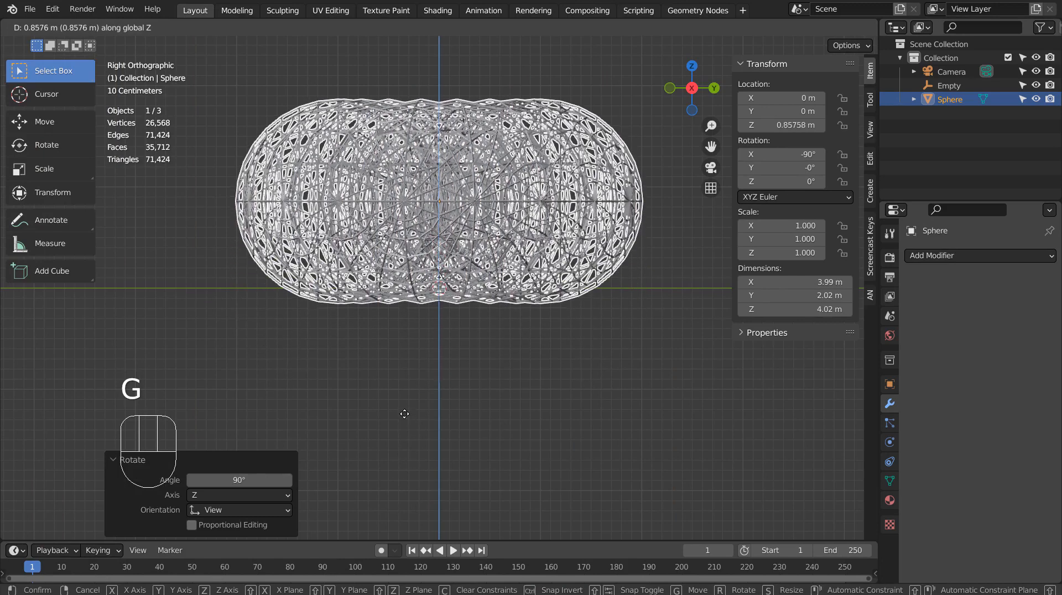
left_click(400, 412)
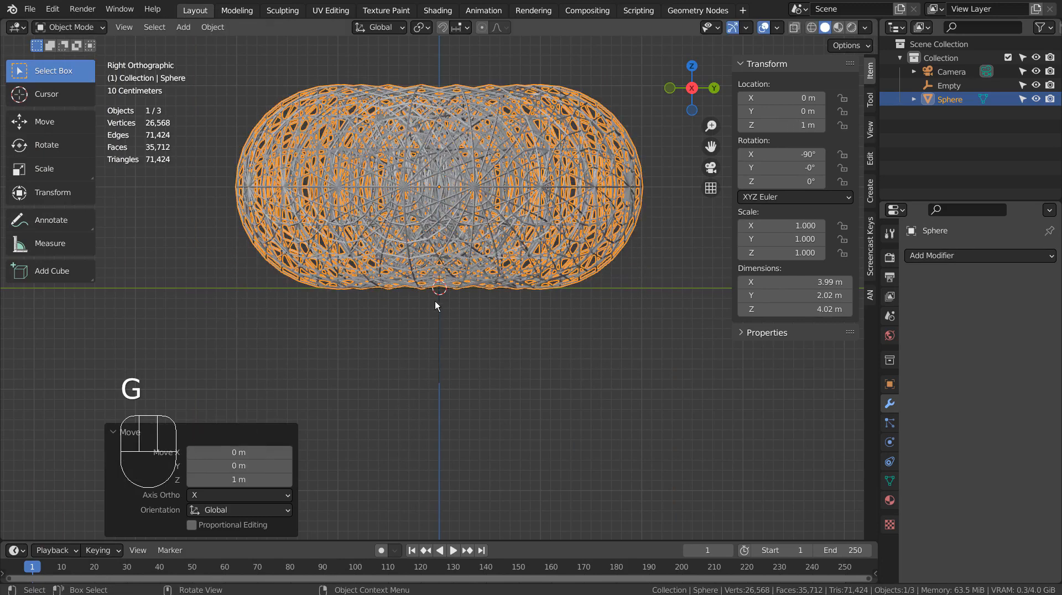
Add a plane at the world origin beneath the lattice and scale it up to about 50.7 m square
key("shift+a")
mouse_move(429, 178)
mouse_move(442, 160)
left_click(496, 161)
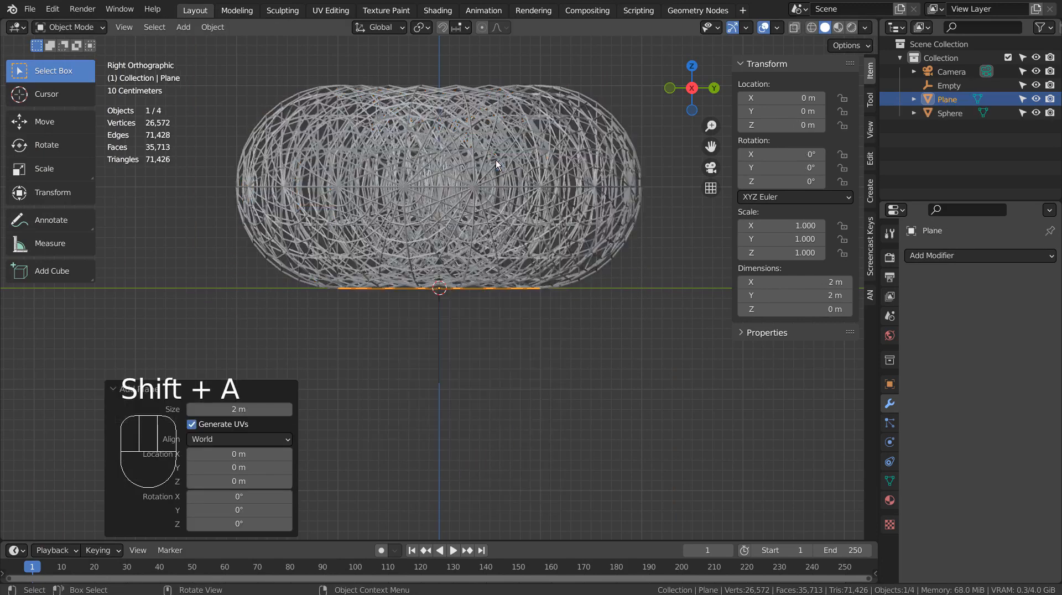
key("s")
left_click(383, 60)
Align the camera to an angled view from above that centres the lattice in the frame, and save the file
middle_click_drag(384, 60, 536, 267)
scroll(523, 323, "down", 2)
key("ctrl+alt+KP_0")
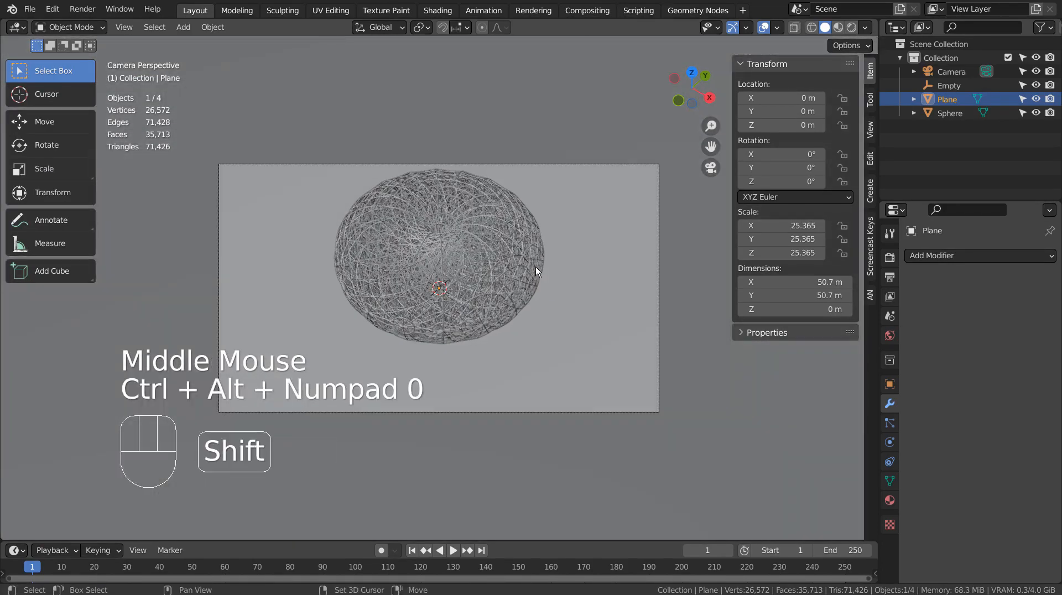
key("shift+grave")
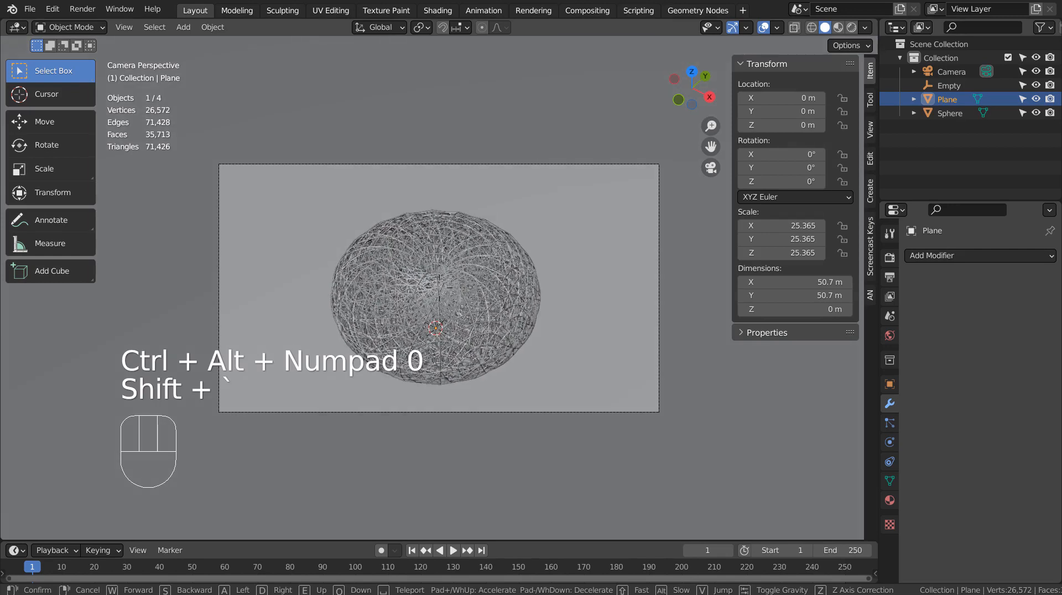
left_click(577, 266)
key("ctrl+s")
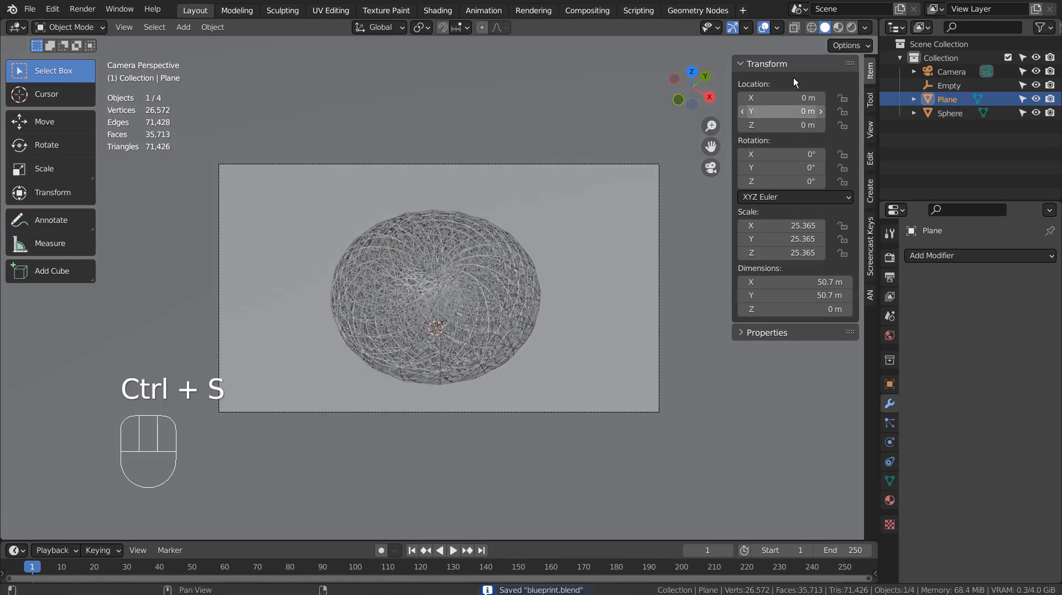
Preview the scene in Rendered shading and set the Cycles device to GPU Compute
left_click(851, 28)
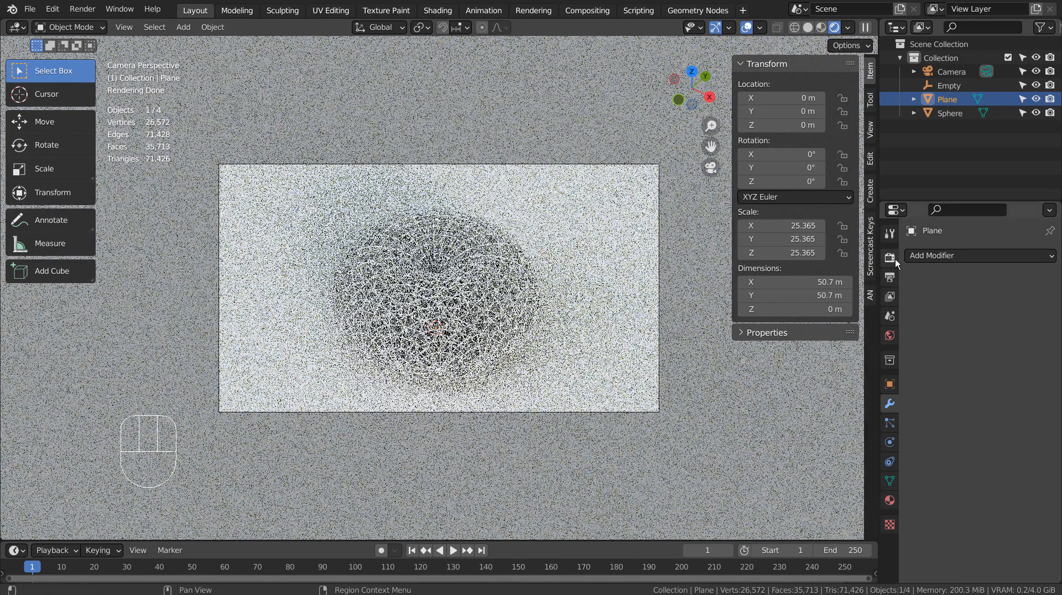
left_click(894, 259)
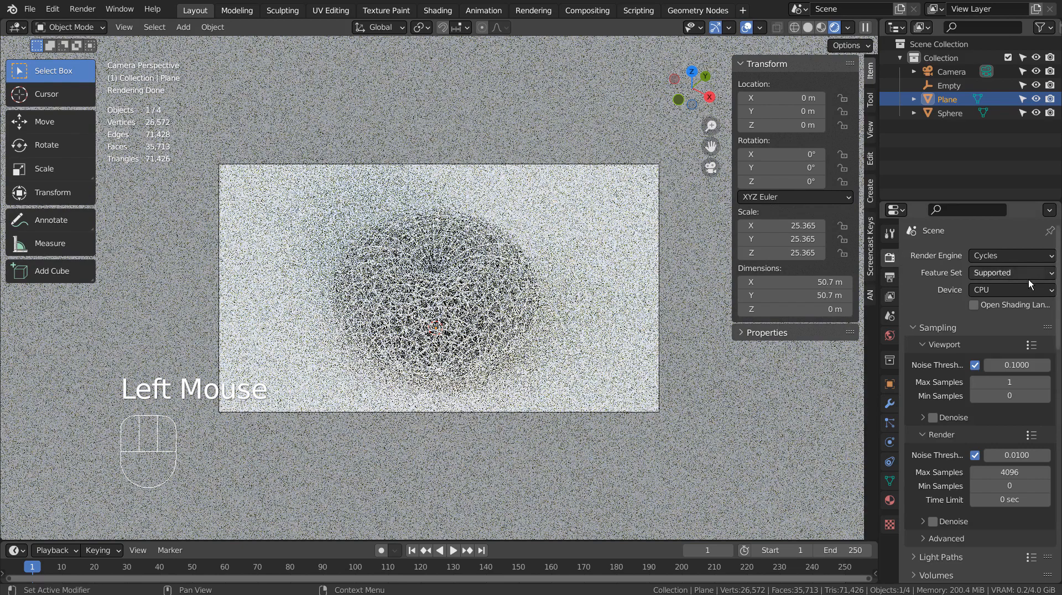
left_click(1019, 290)
left_click(998, 321)
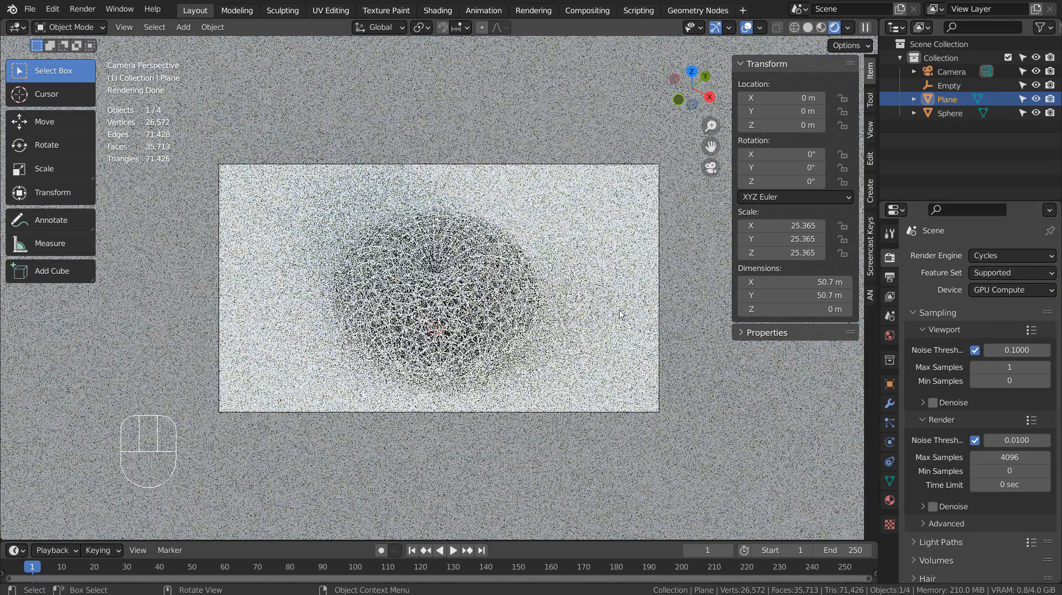
Turn off the viewport and render noise thresholds, and set 16 render samples and 3 viewport samples
left_click(502, 293)
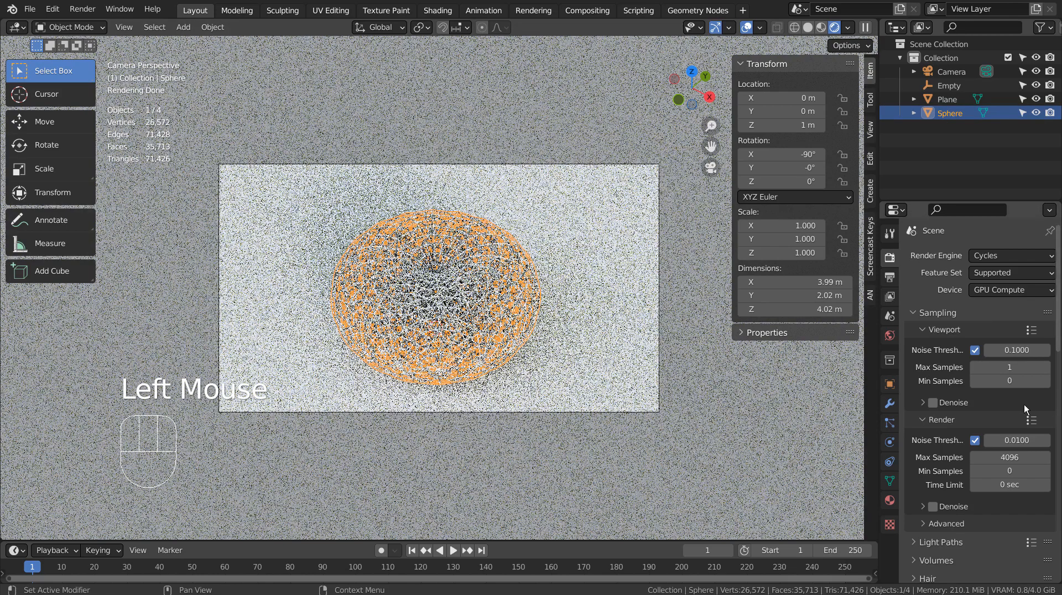
left_click(974, 351)
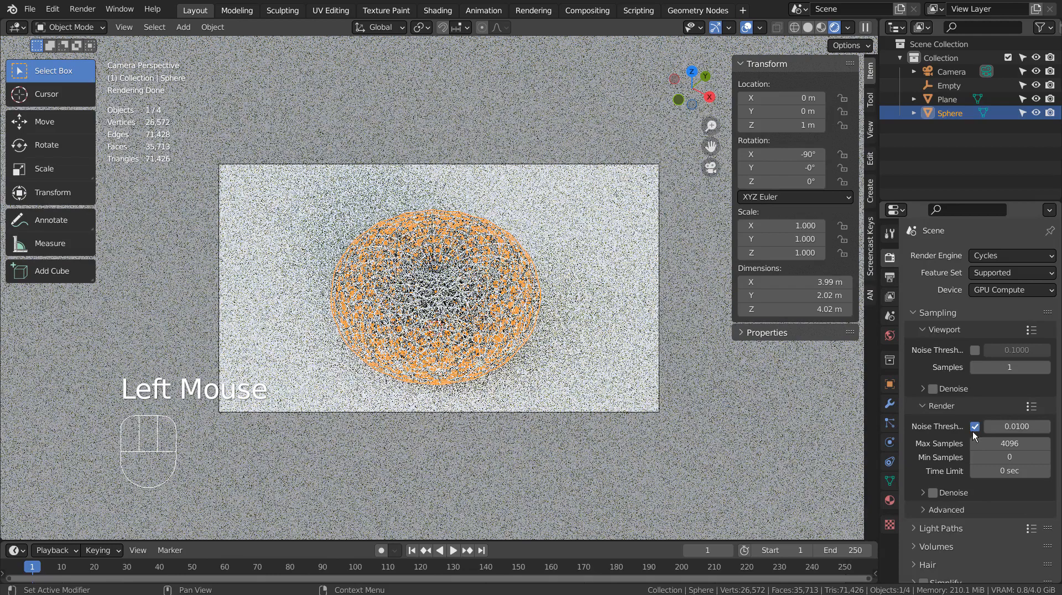
left_click(974, 426)
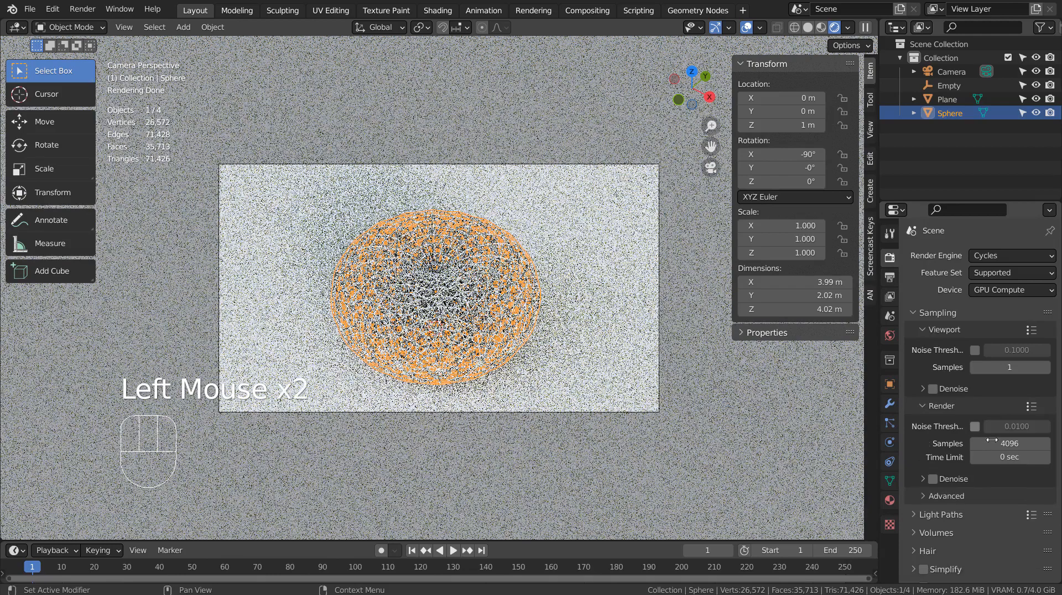
left_click(998, 443)
type("16")
key("Return")
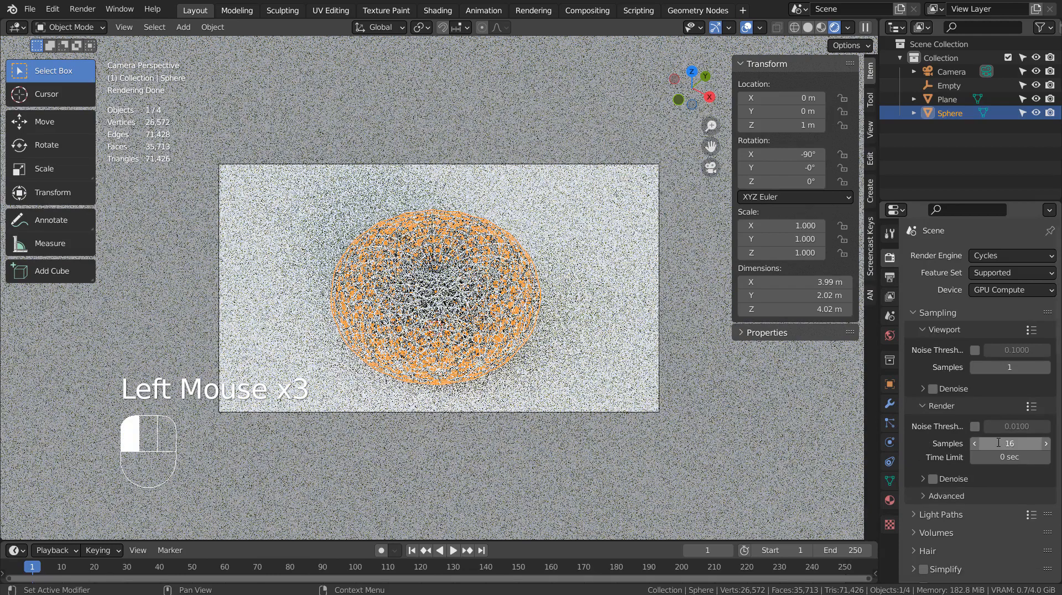
left_click(1009, 368)
type("3")
key("Return")
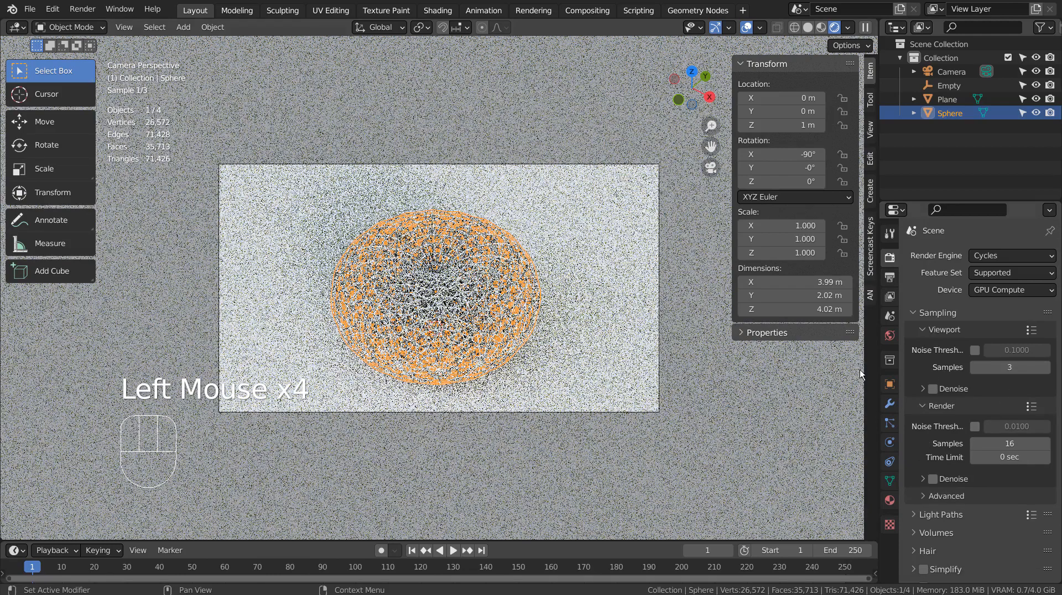
Select the ground plane and slightly adjust the camera's framing of the lattice
left_click(768, 383)
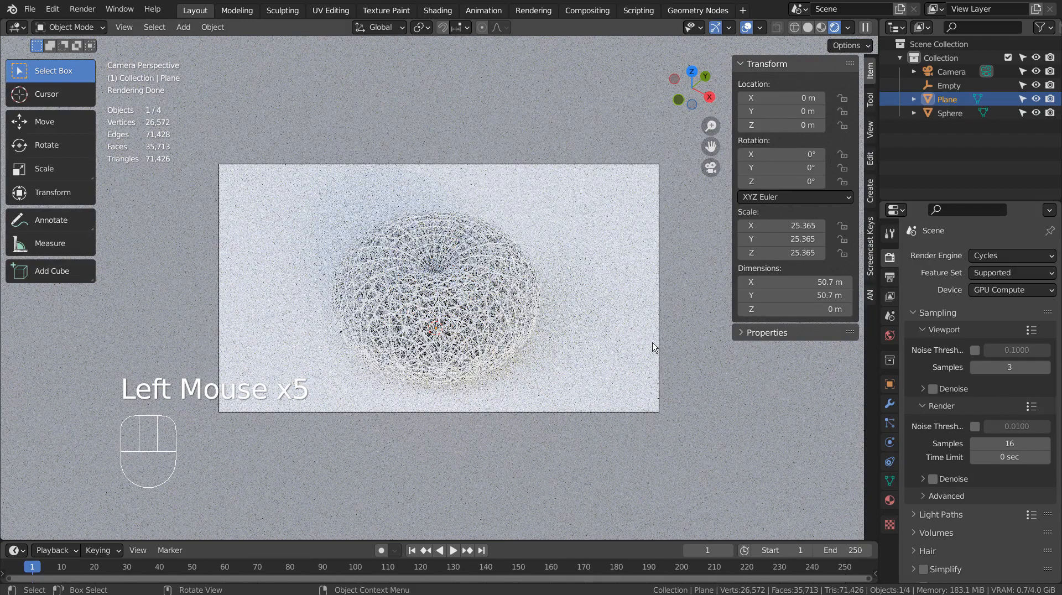
key("shift+grave")
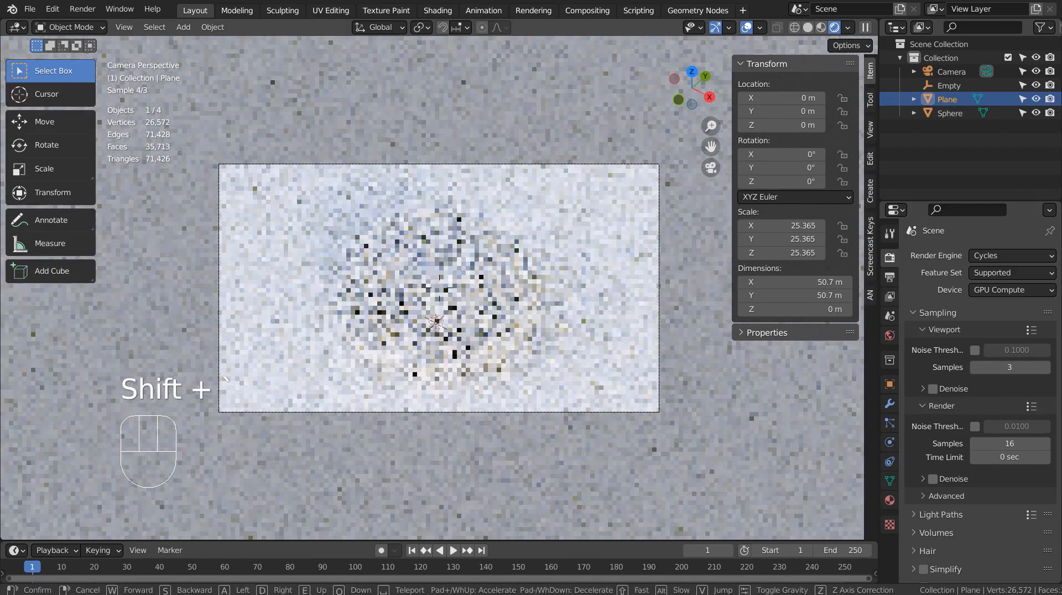
left_click(441, 292)
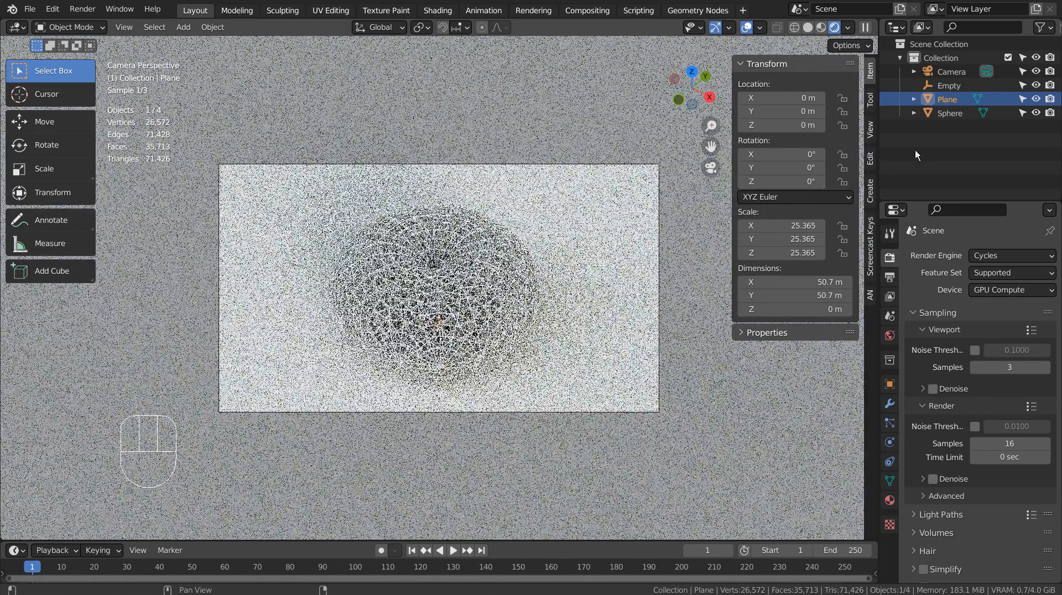
Replace the World's forest.exr background colour with a Sky Texture
left_click(890, 335)
left_click(972, 342)
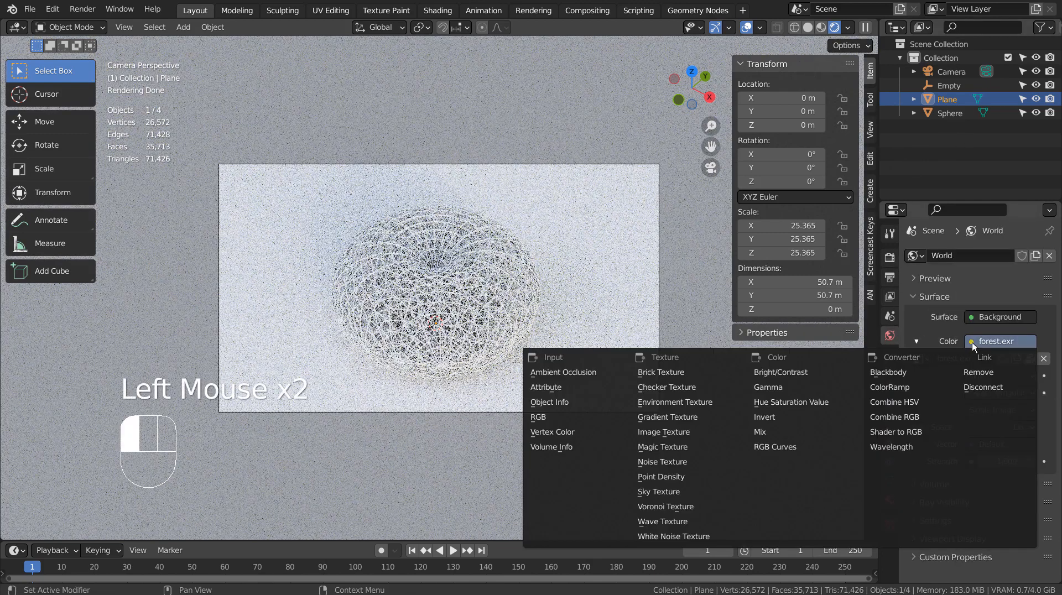
left_click(699, 491)
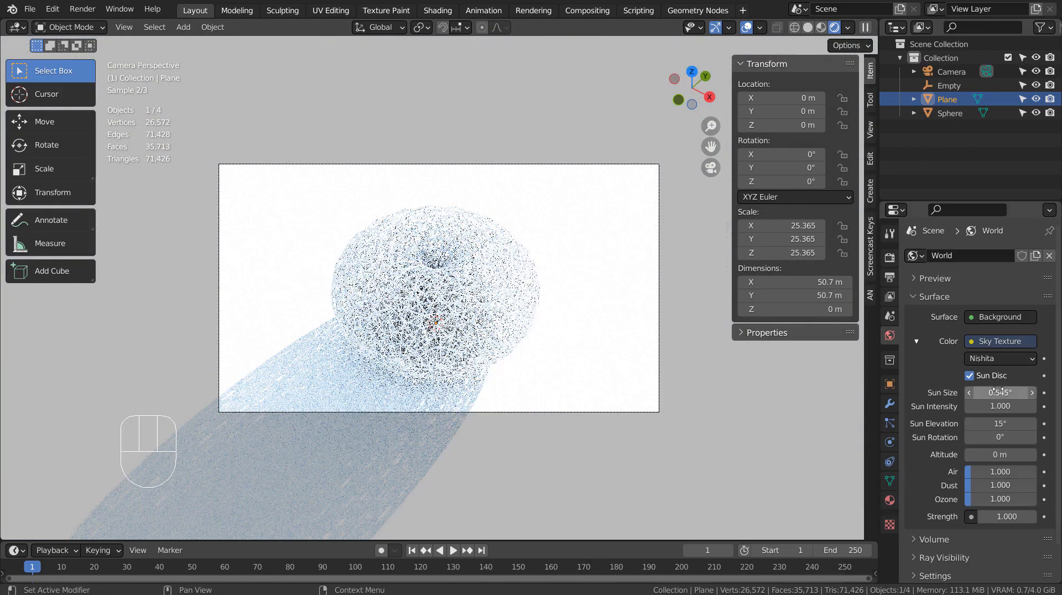
Set the sky's sun intensity to 0.3, sun elevation to 35° and background strength to 0.2
left_click(1000, 406)
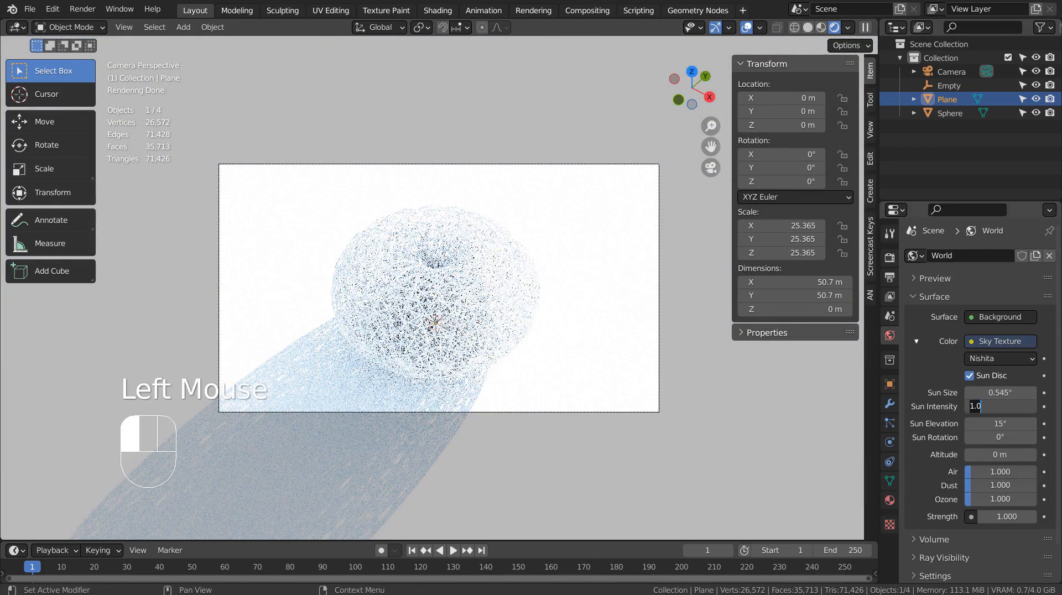
type("0.3")
key("Return")
left_click(996, 424)
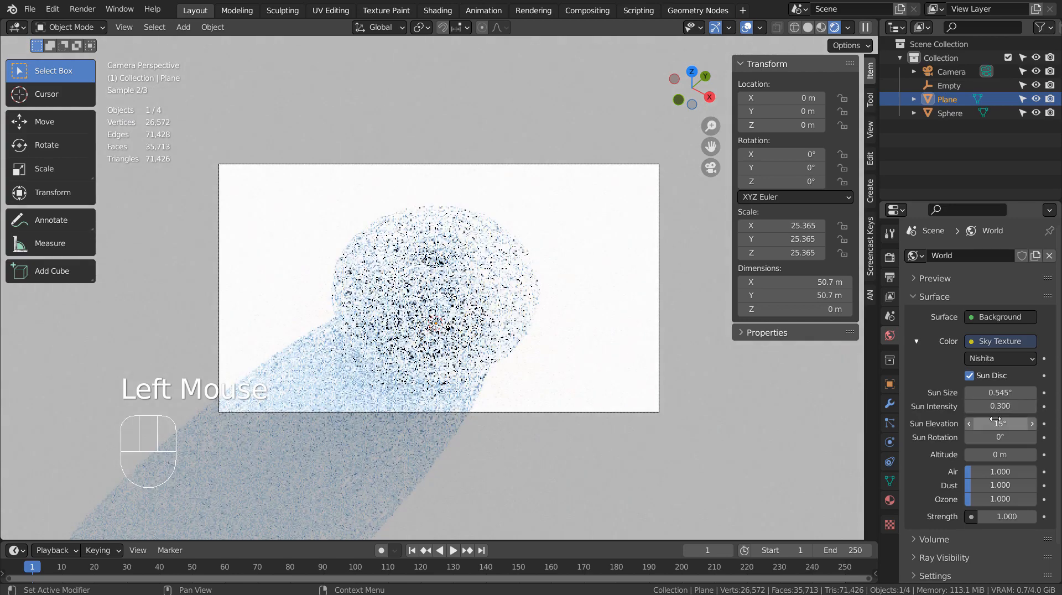
type("35")
key("Return")
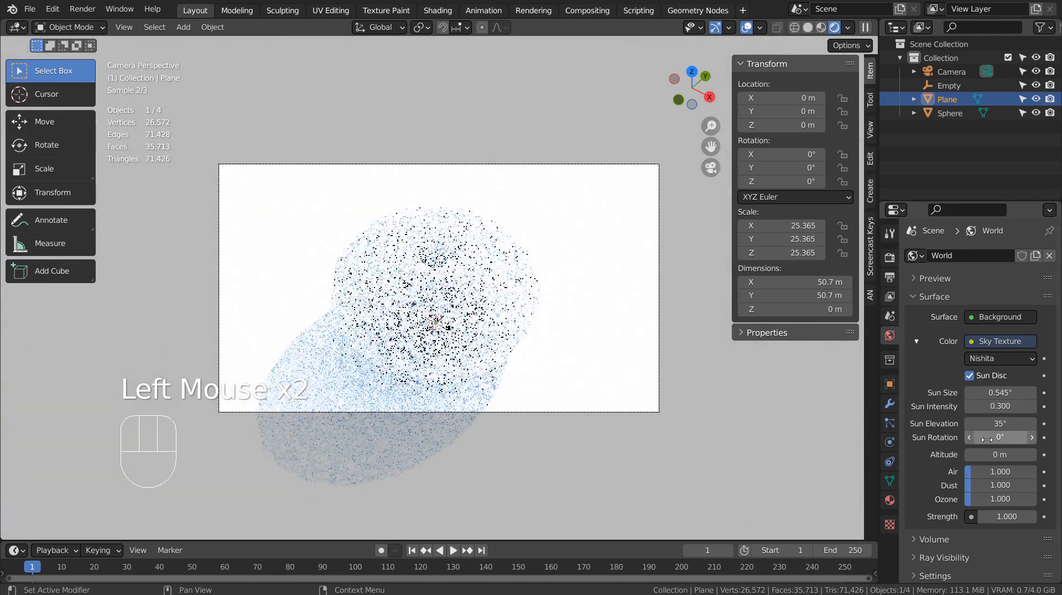
left_click(996, 517)
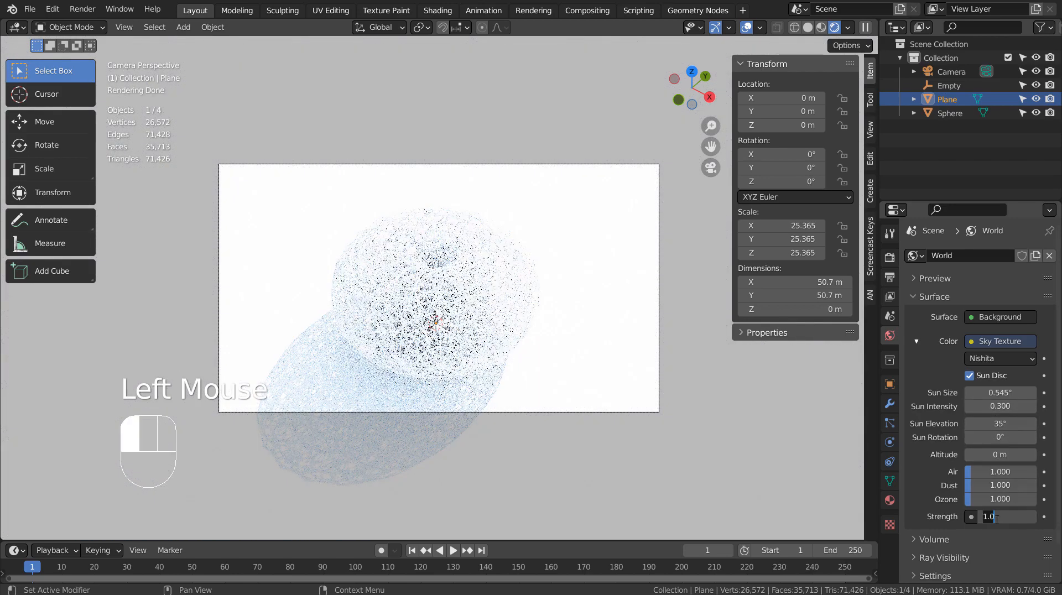
type("0.2")
key("Return")
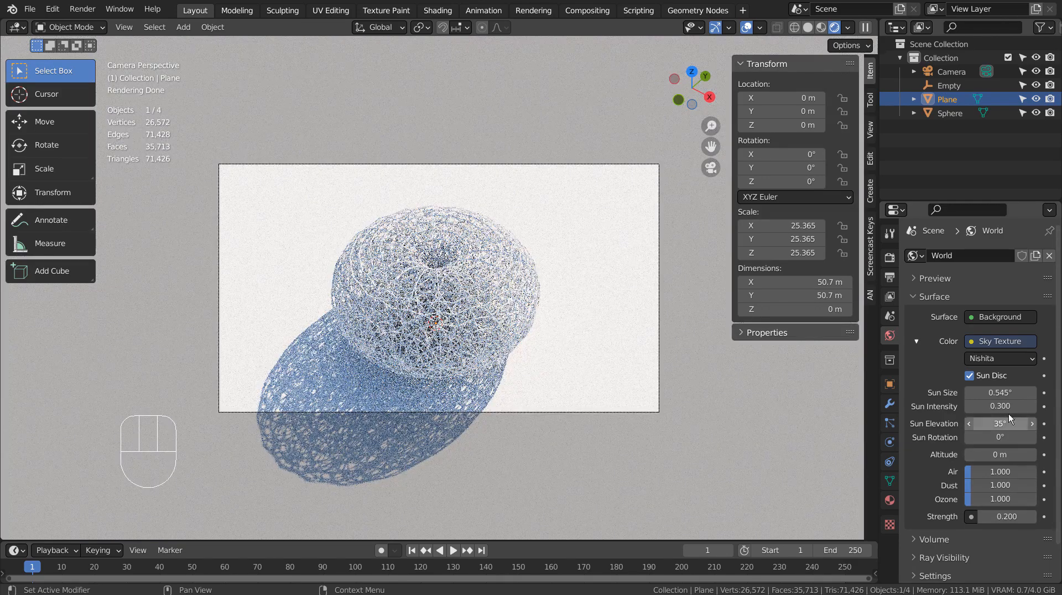
Try a sun rotation of 90° for the sky, and set it to 180°
left_click(1001, 437)
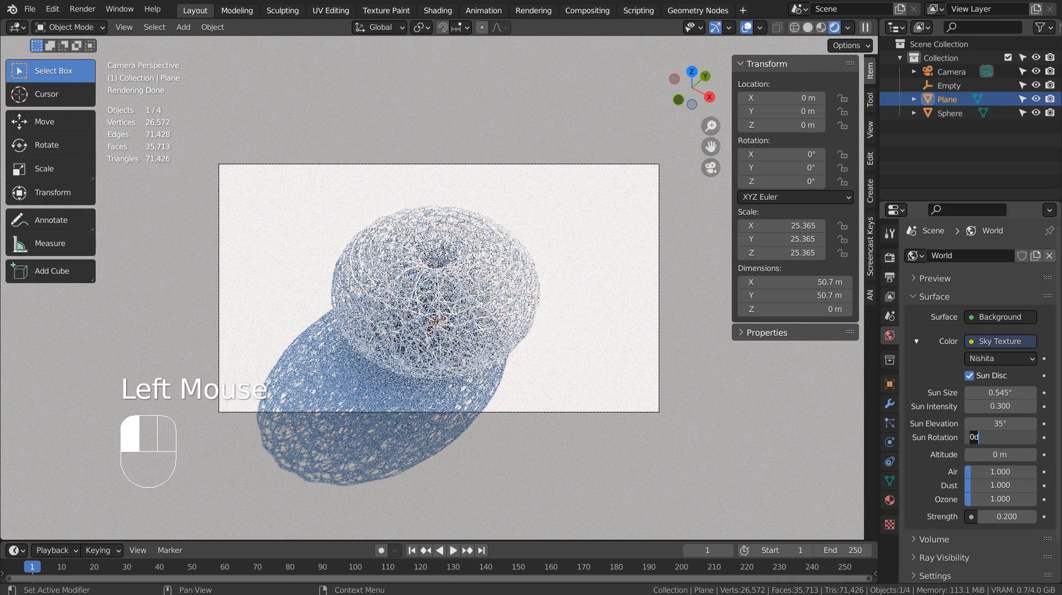
type("90")
key("Return")
double_click(1000, 437)
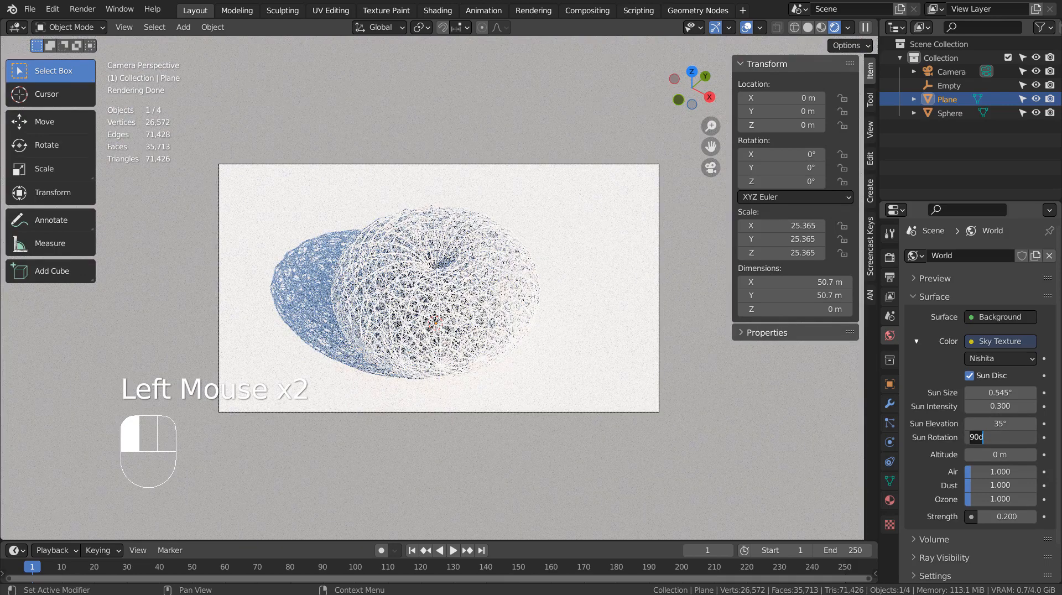
key("Return")
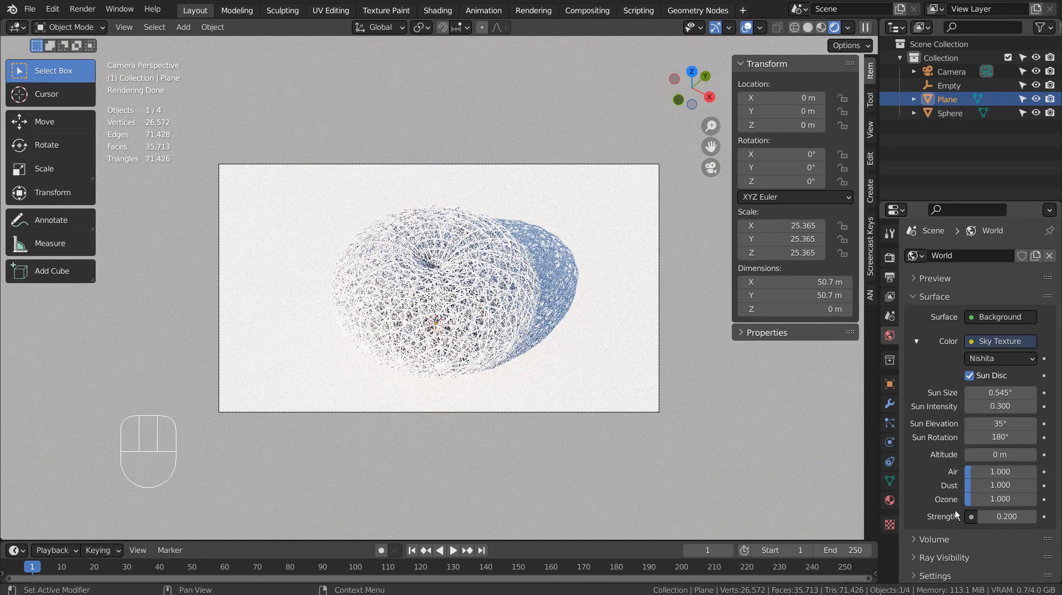
Look through the World's Volume and Ray Visibility settings
left_click(909, 538)
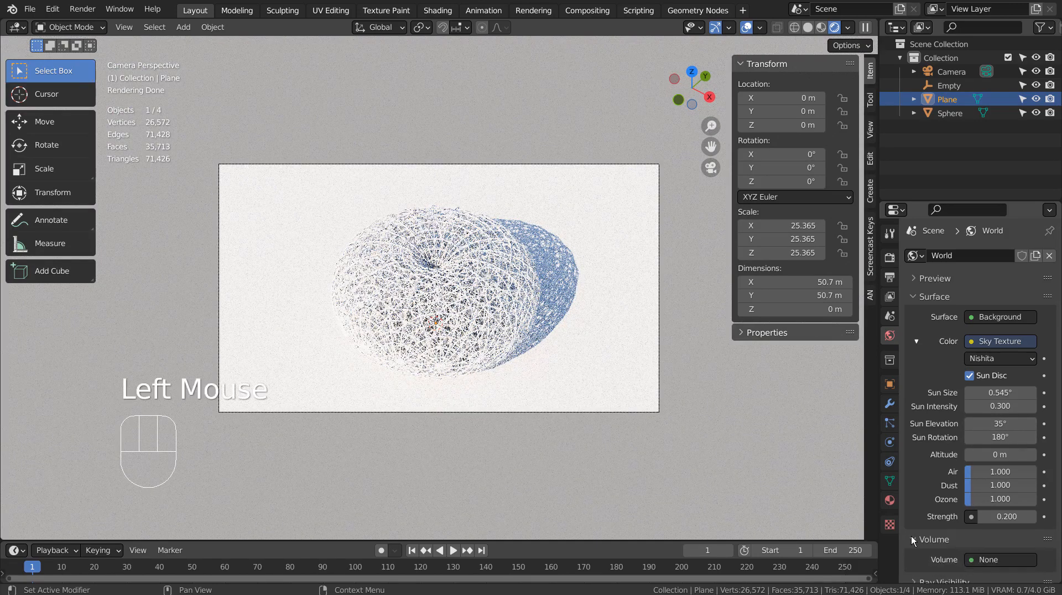
scroll(912, 537, "down", 3)
left_click(911, 520)
left_click(911, 520)
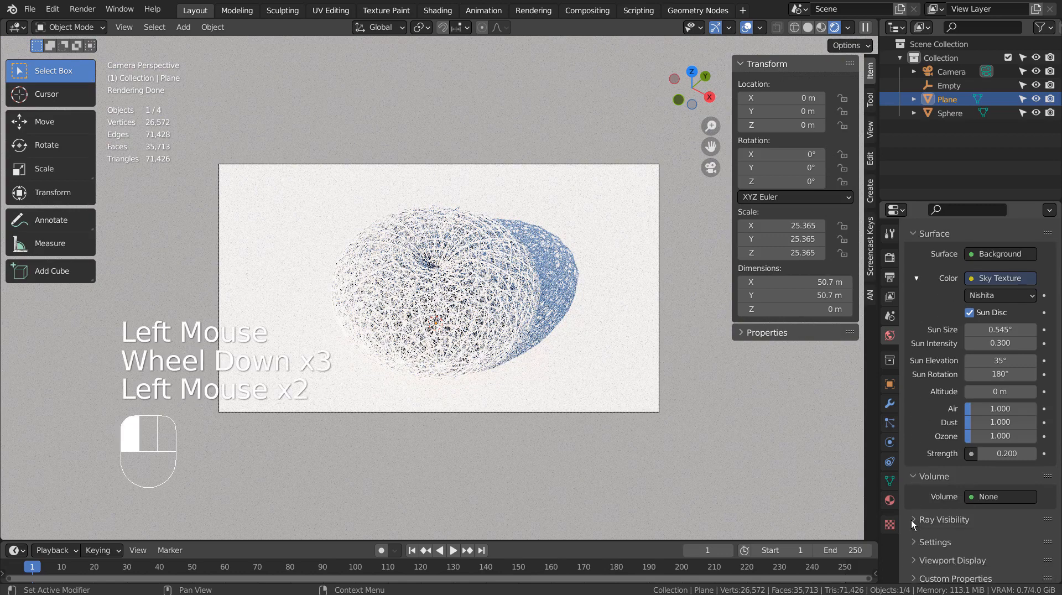
left_click(912, 478)
scroll(946, 462, "up", 3)
scroll(950, 460, "up", 1)
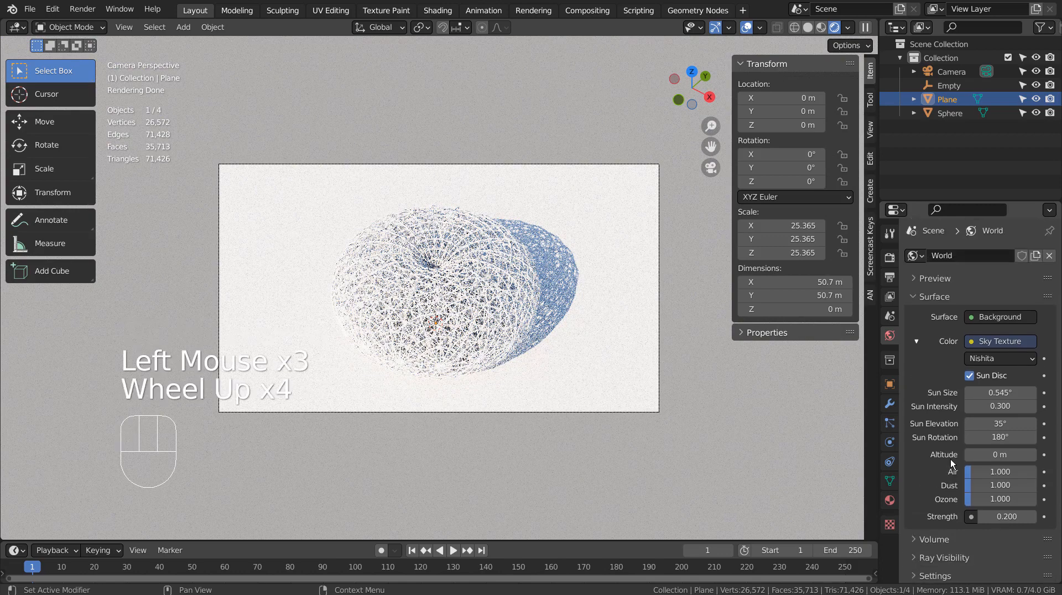
Display the scene's render settings and select the ground plane in the camera view
left_click(890, 258)
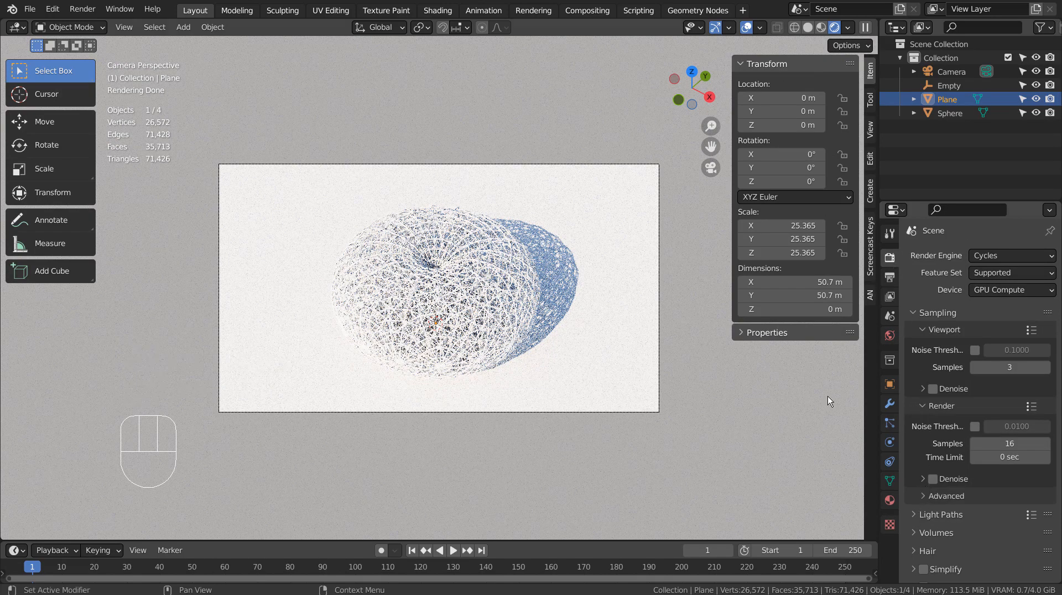
left_click(520, 369)
left_click(585, 382)
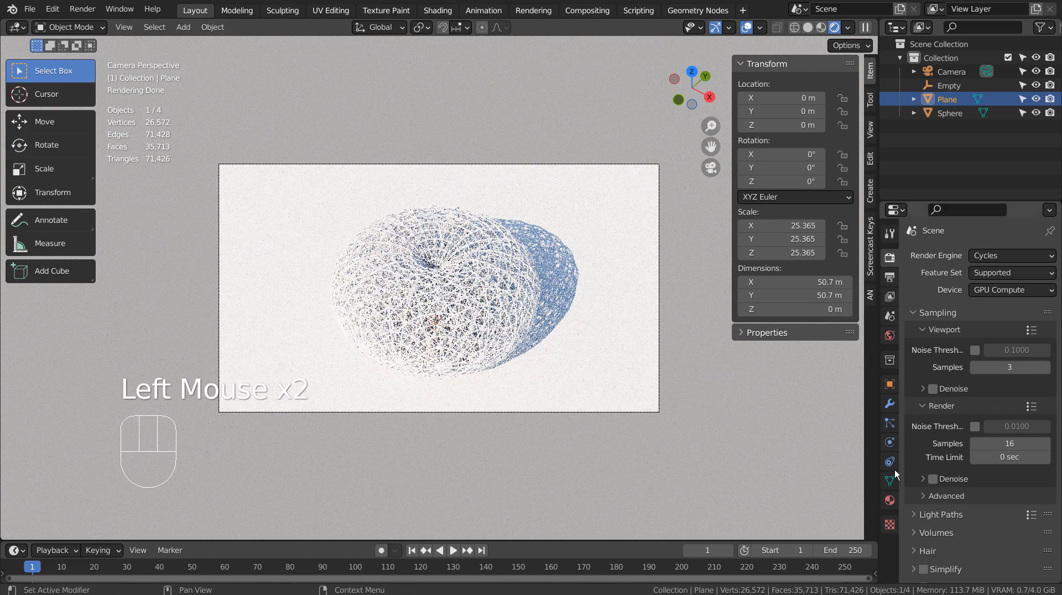
Give the ground plane a new material with a very dark grey base color, and save the file
left_click(890, 500)
left_click(996, 315)
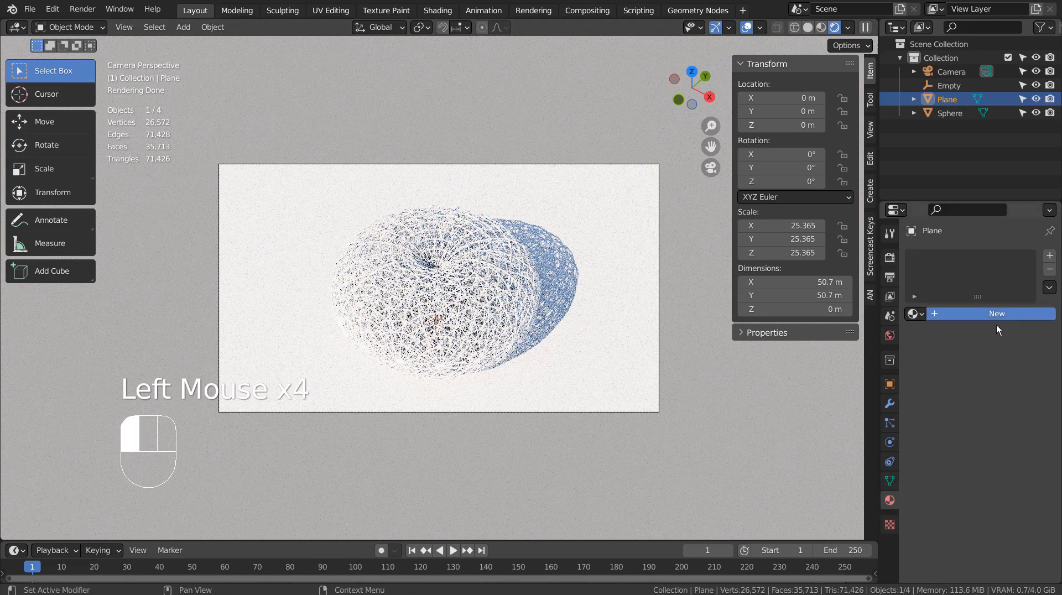
left_click(1012, 434)
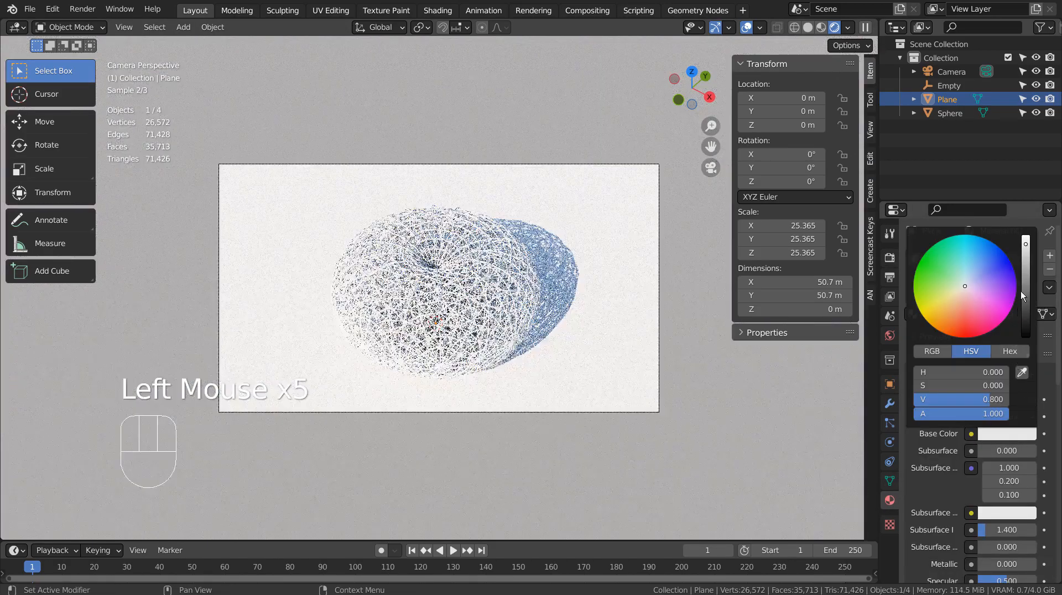
left_click_drag(1023, 287, 1028, 312)
left_click(690, 407)
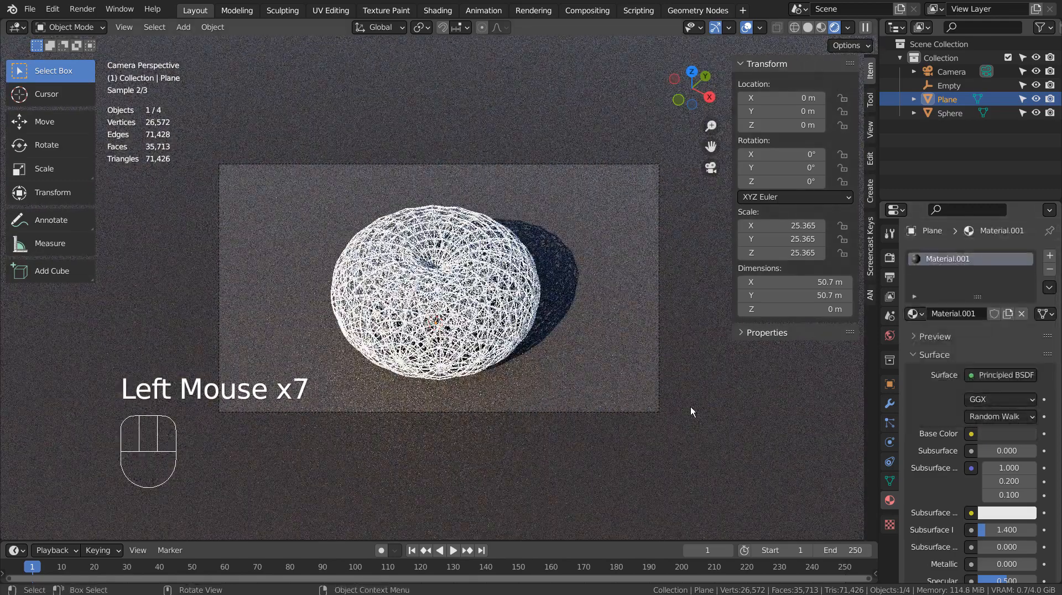
key("ctrl+s")
Select the lattice sphere and look through the scene's render settings
left_click(490, 295)
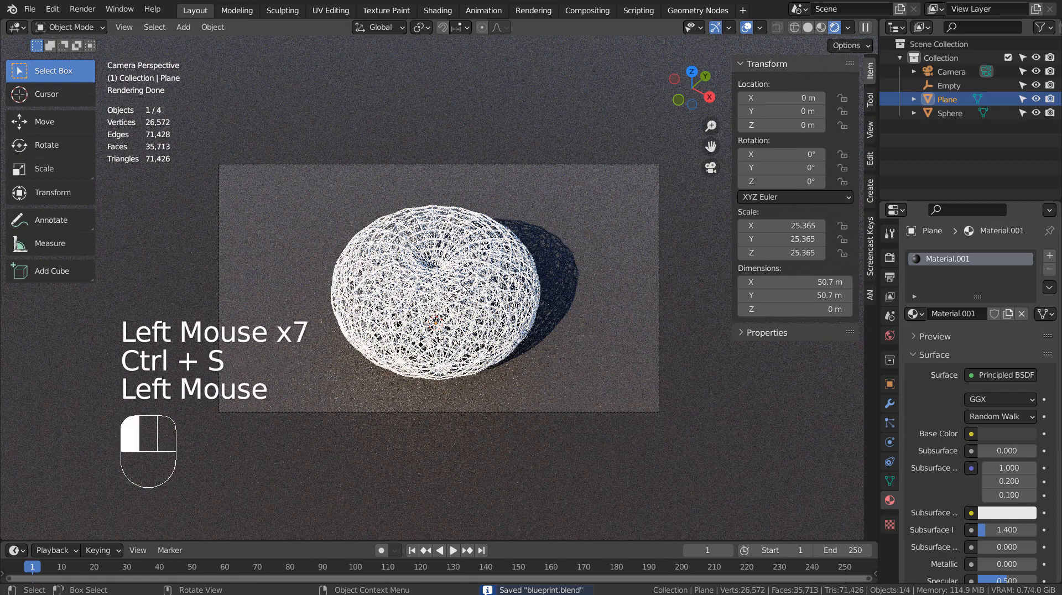
left_click(889, 258)
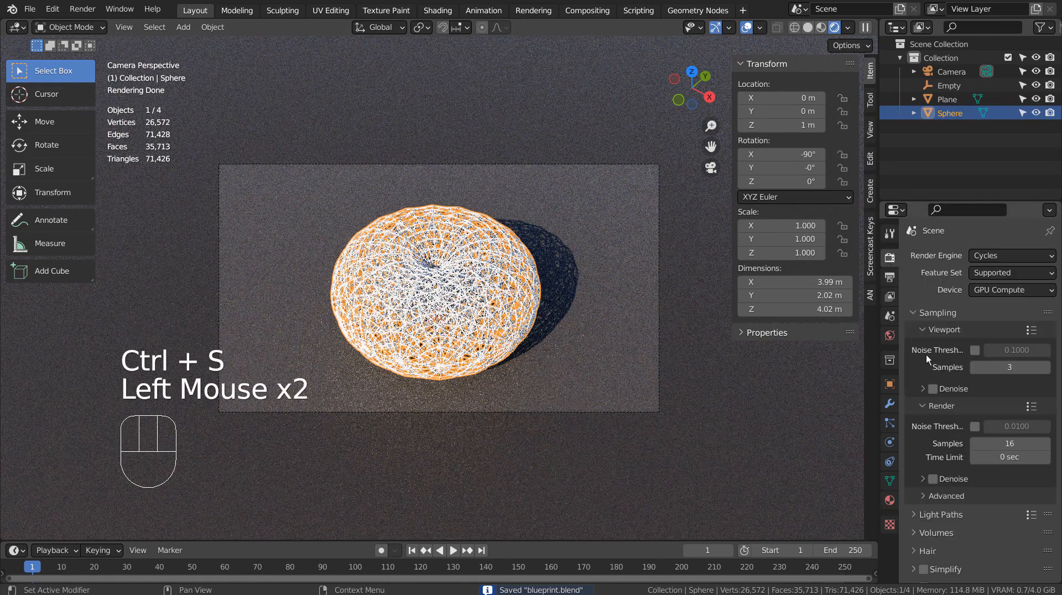
scroll(934, 376, "down", 5)
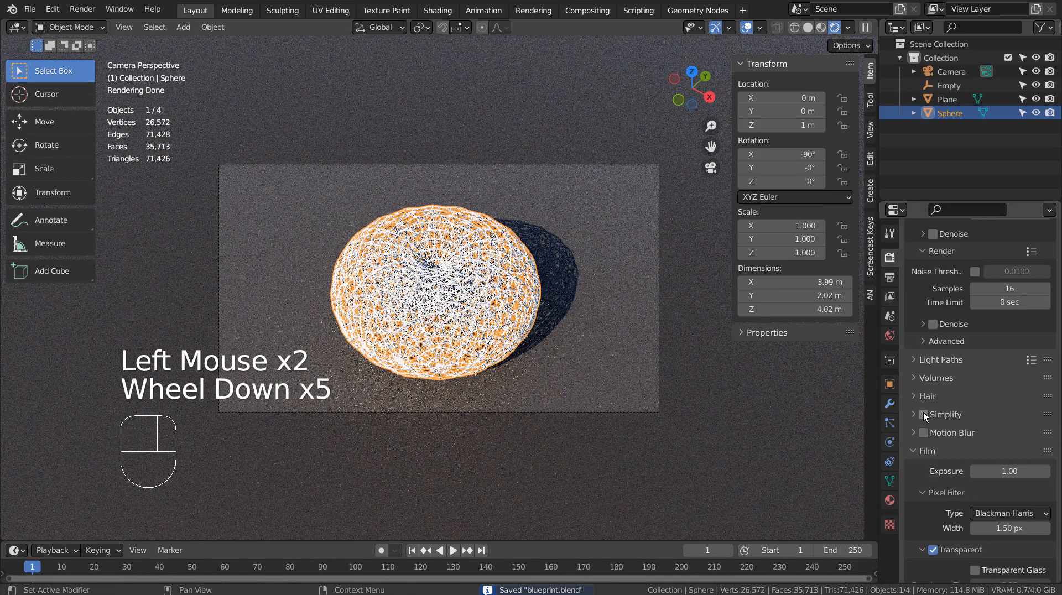
scroll(923, 413, "up", 7)
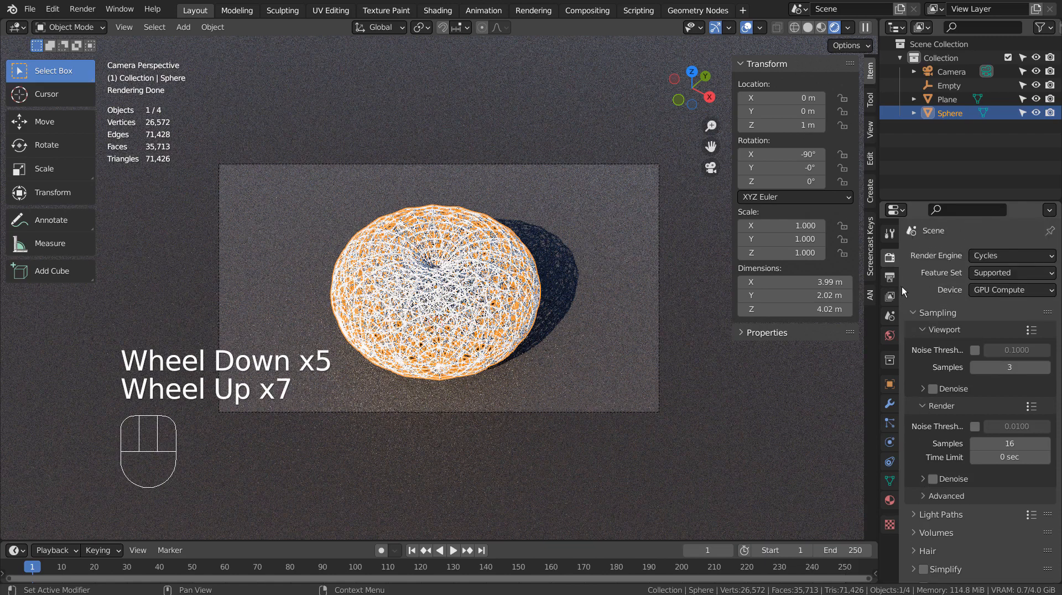
Try a sun intensity of 0.1 for the World's sky texture and check the camera view with the ground plane selected
left_click(889, 336)
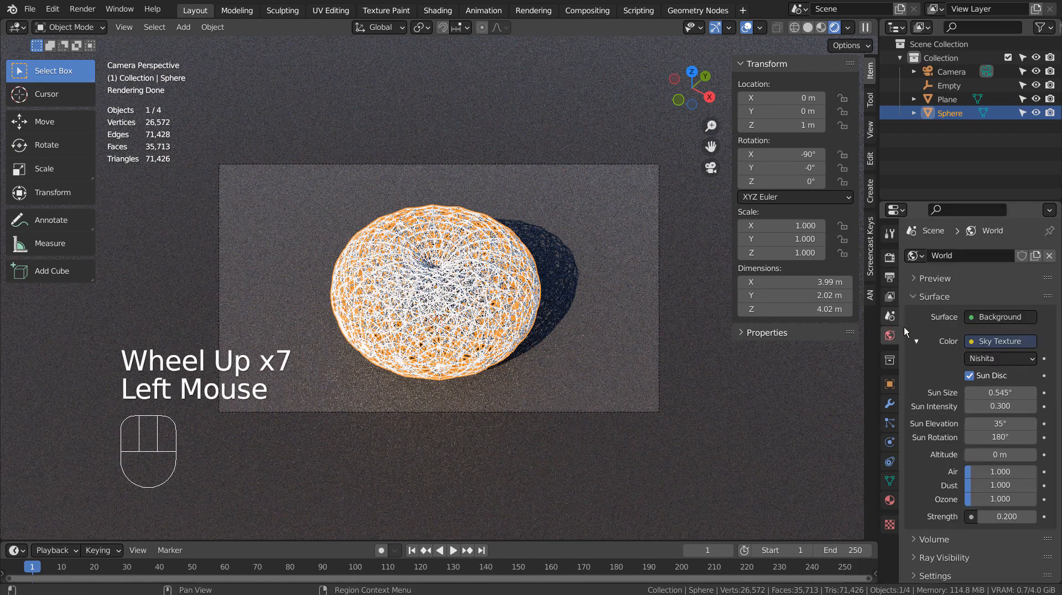
scroll(918, 331, "down", 3)
left_click(1000, 368)
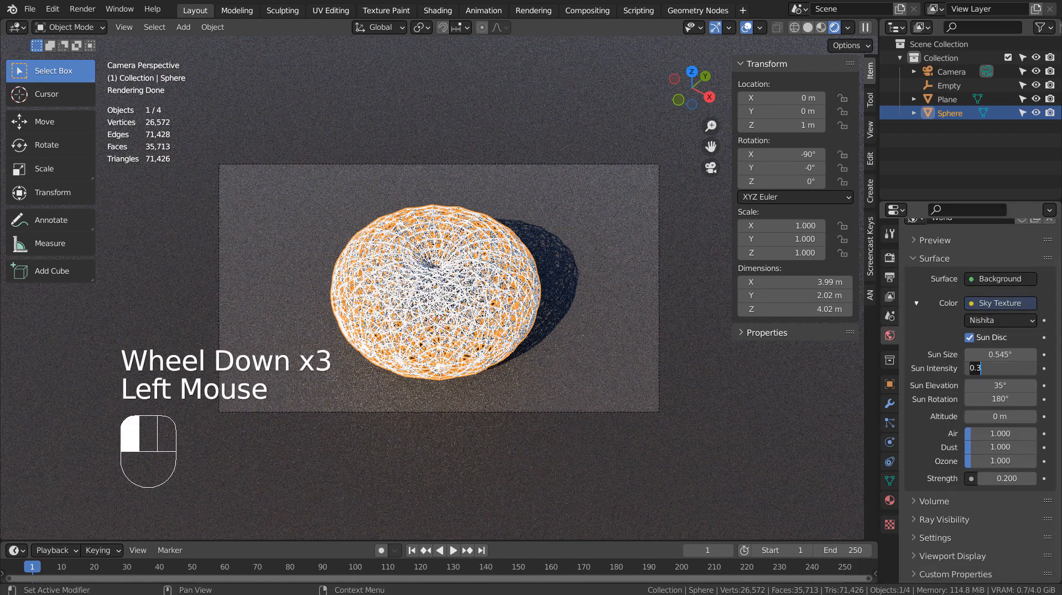
type("0.1")
key("Return")
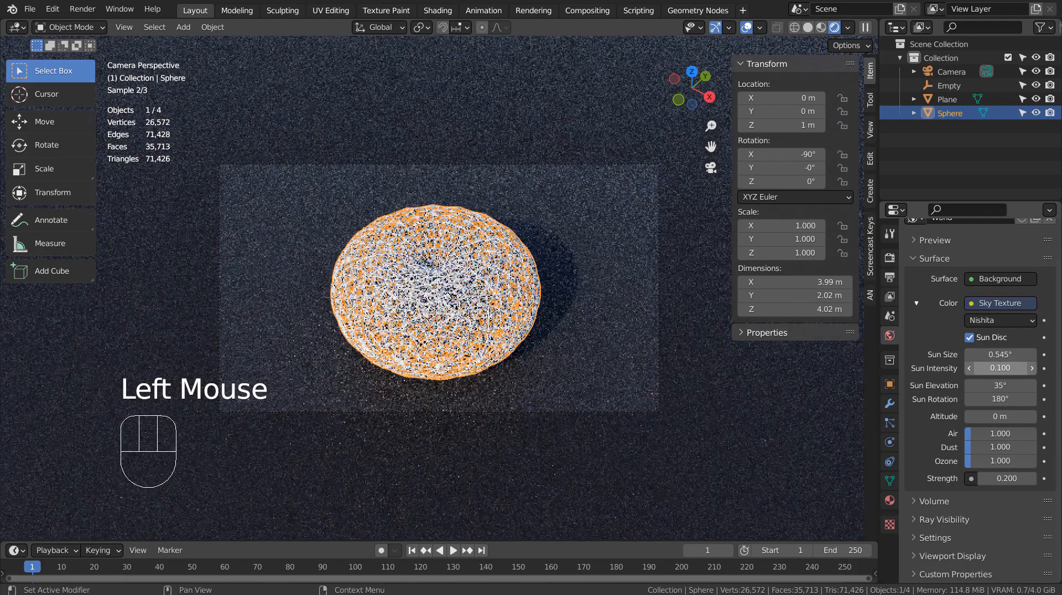
left_click(629, 380)
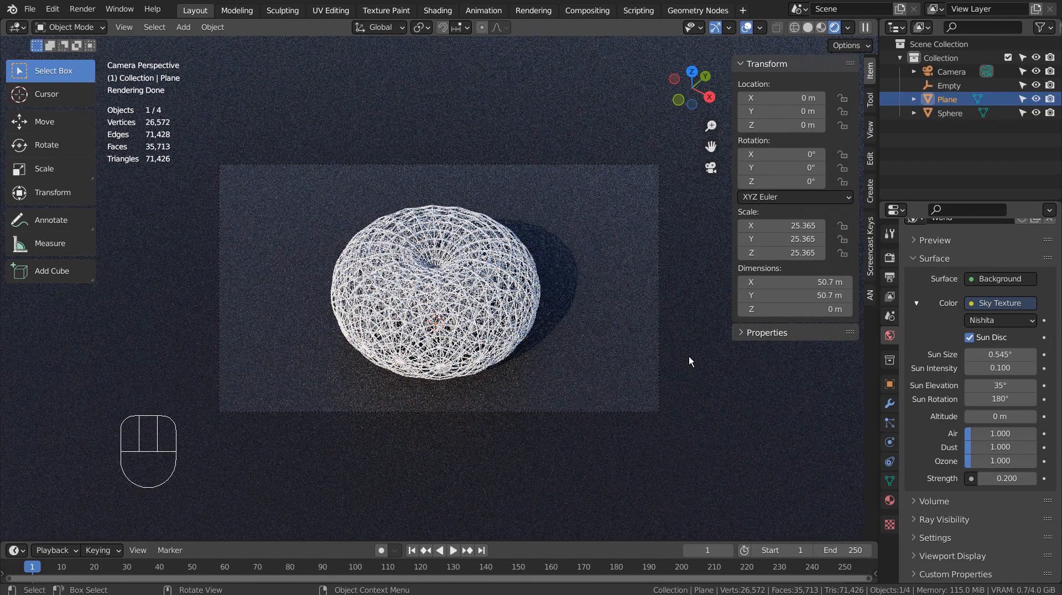
Set the sky's sun intensity to 0.2, redisplay the scene's render settings and save the file
left_click(1000, 368)
key("BackSpace")
type("2")
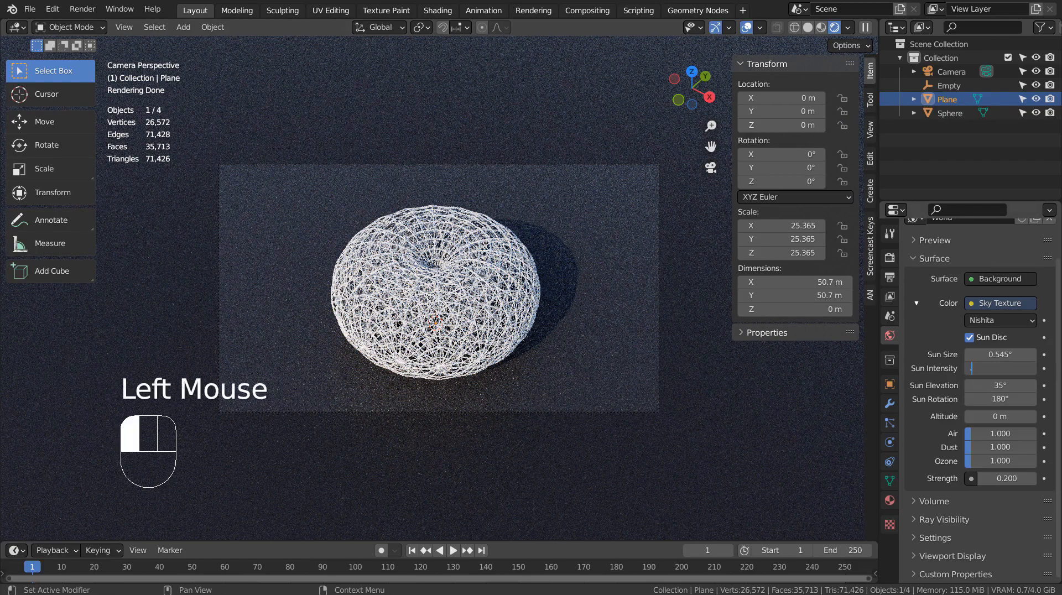
key("Return")
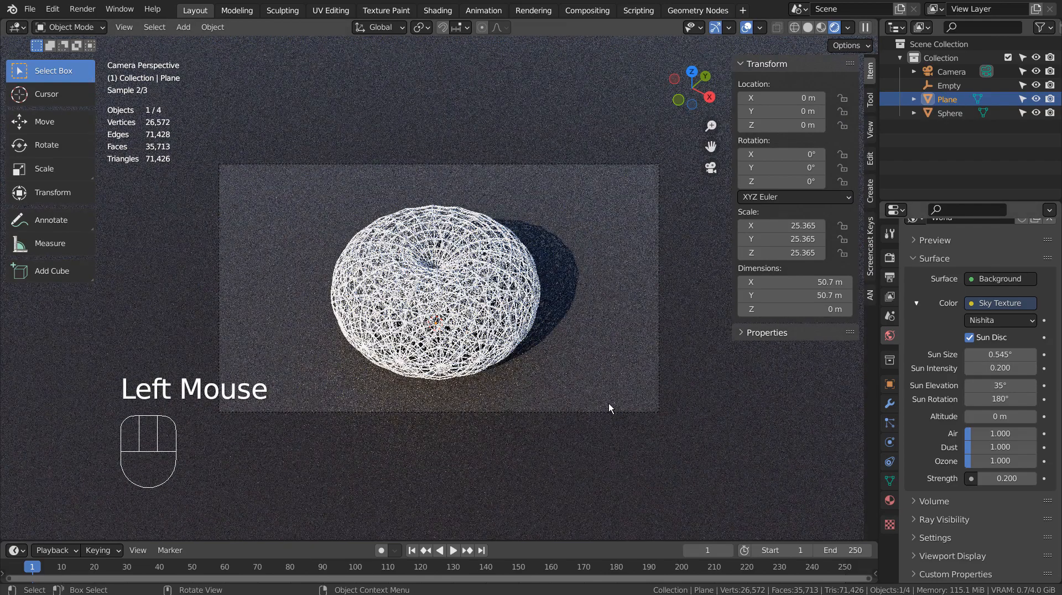
left_click(608, 404)
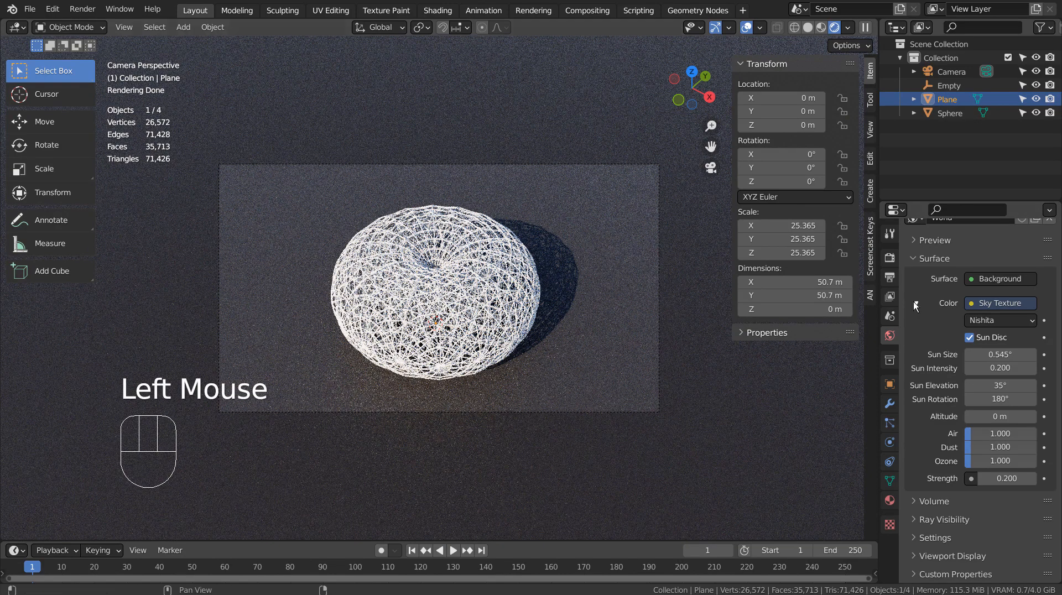
left_click(889, 258)
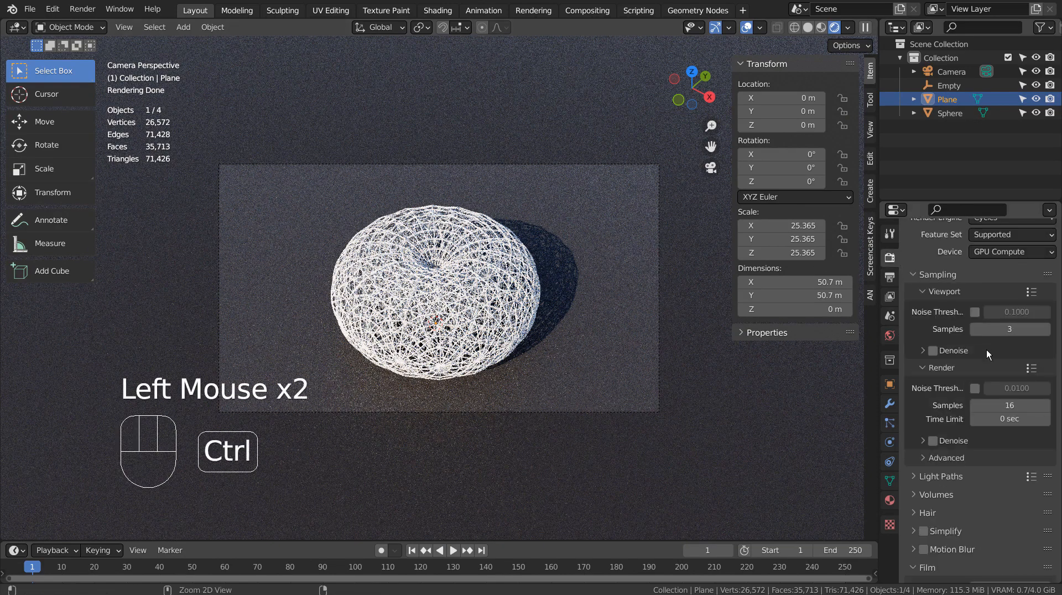
key("ctrl+s")
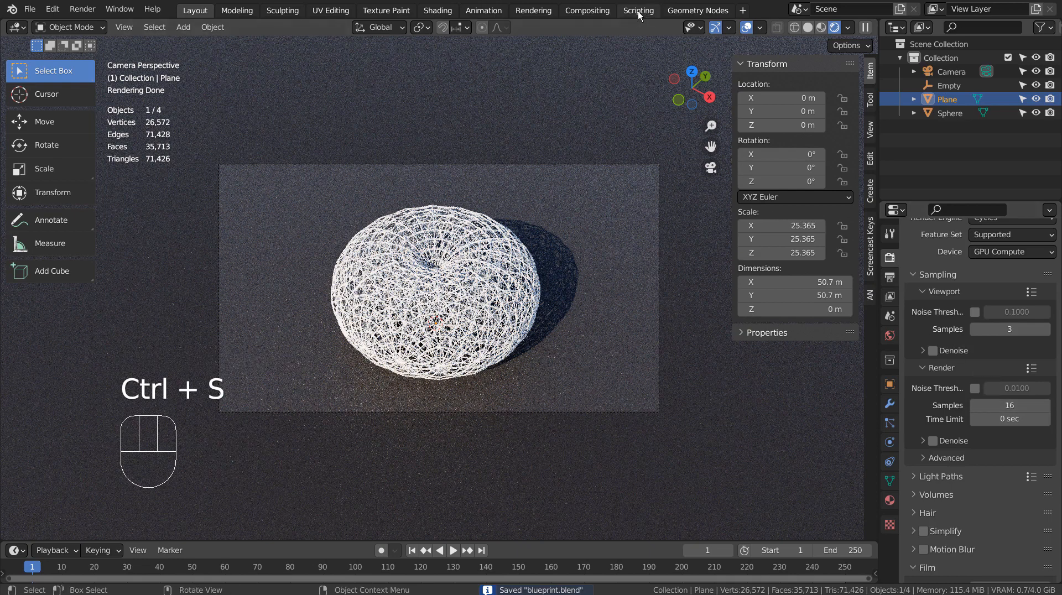
Check the compositing node tree, return to the 3D layout and switch the camera view to wireframe shading
left_click(579, 11)
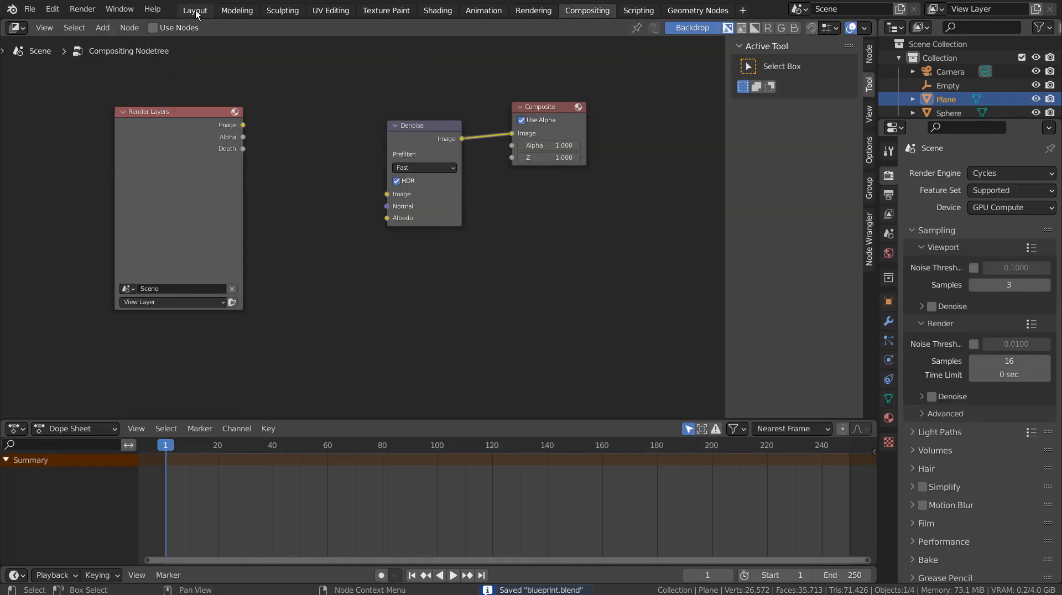
left_click(194, 11)
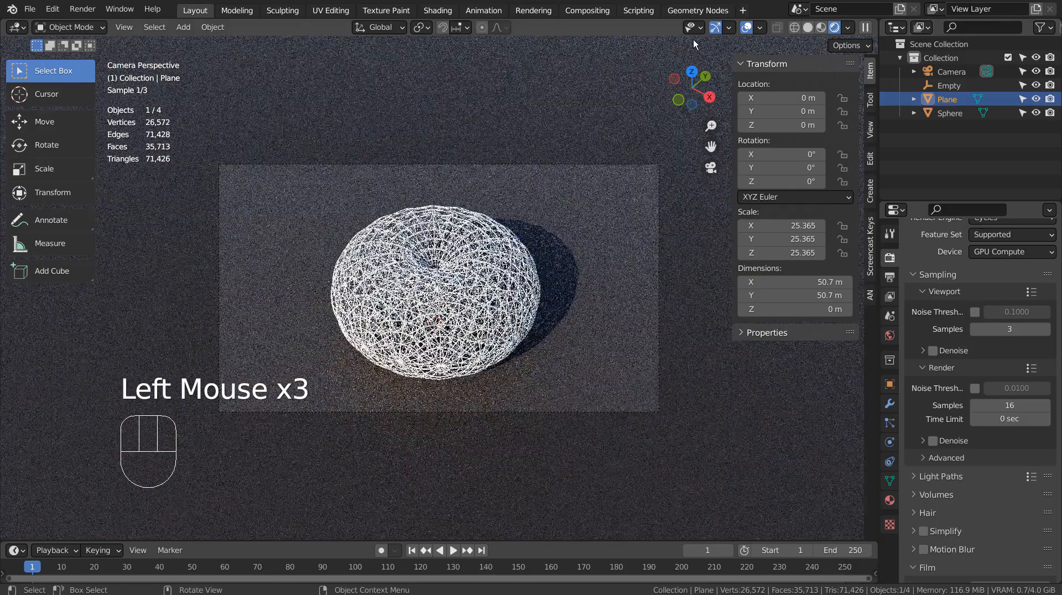
left_click(794, 27)
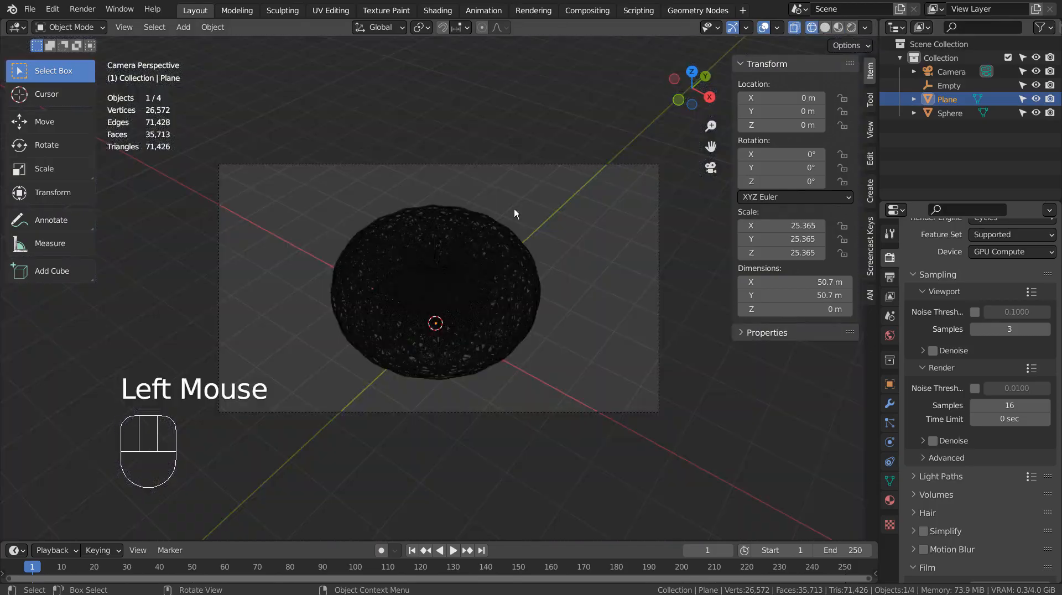